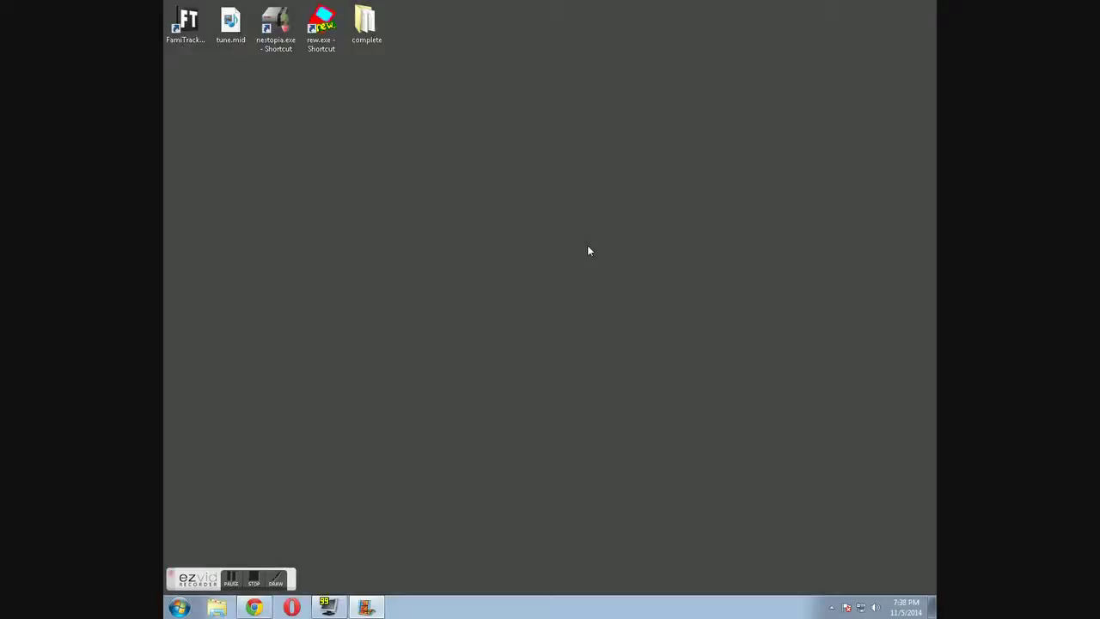
# - Launch FamiTracker to a new Untitled module and drag tune.mid lower on the desktop
pyautogui.click(191, 43)
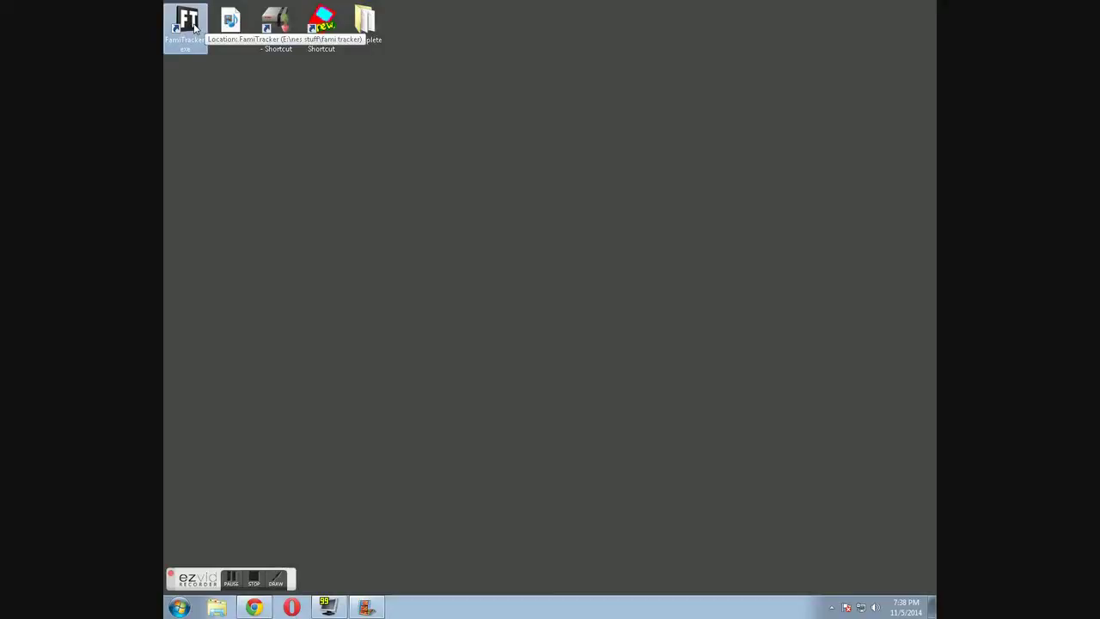
pyautogui.doubleClick(194, 27)
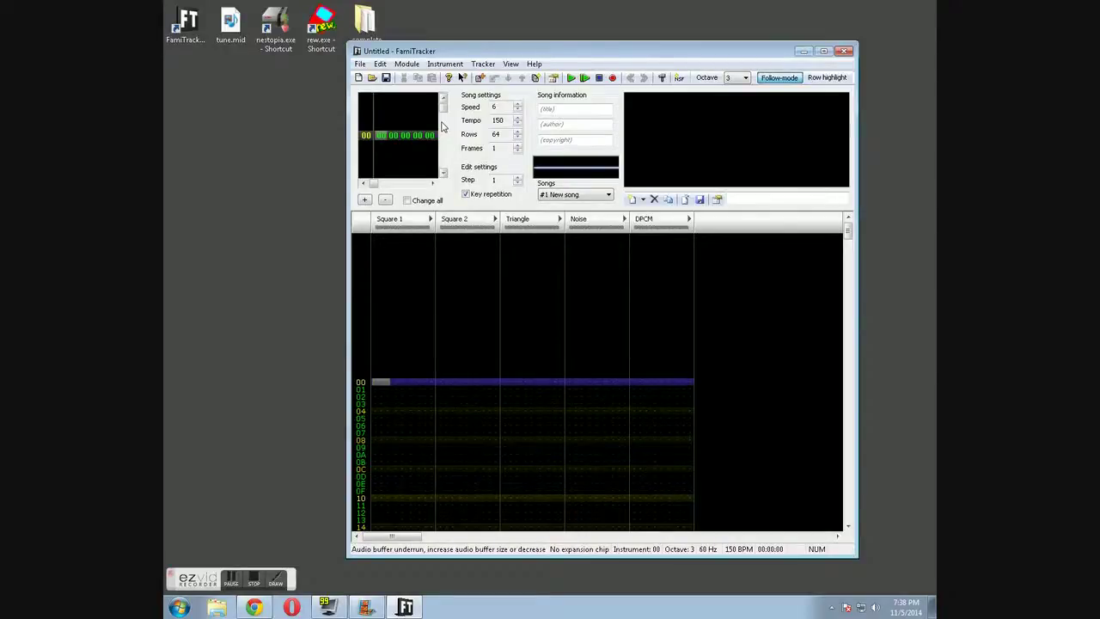
pyautogui.moveTo(230, 25); pyautogui.dragTo(231, 151)
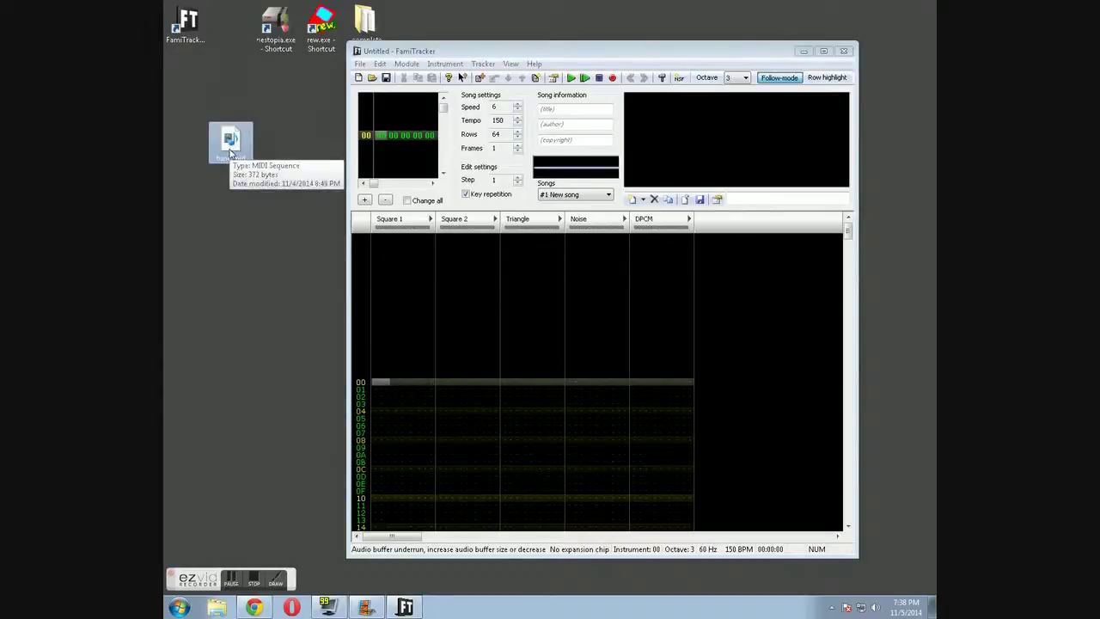
pyautogui.doubleClick(230, 150)
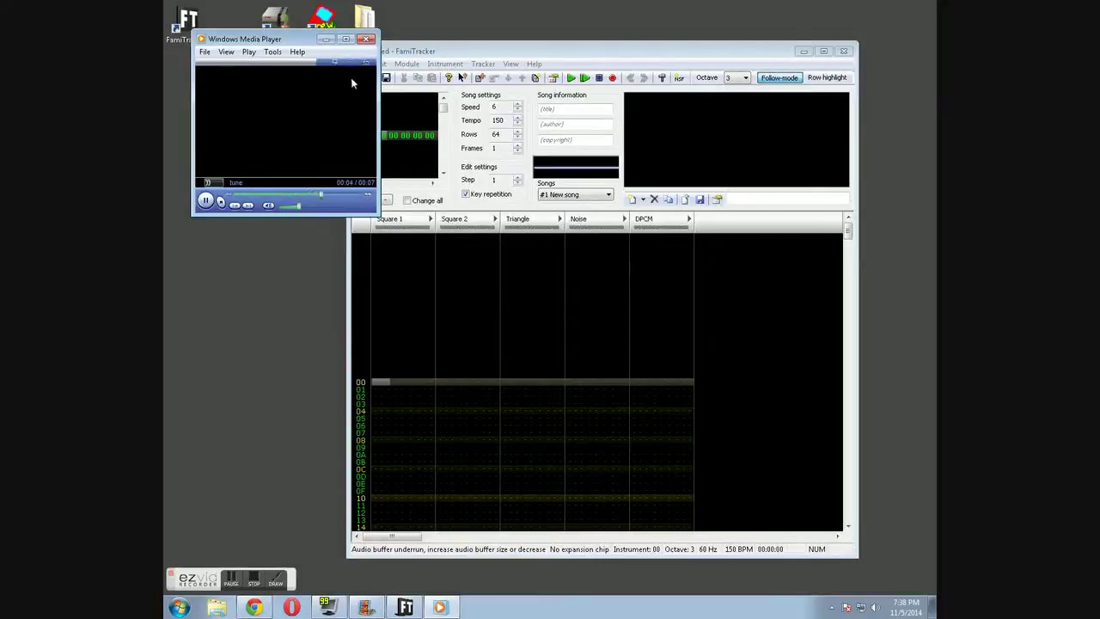
pyautogui.click(368, 40)
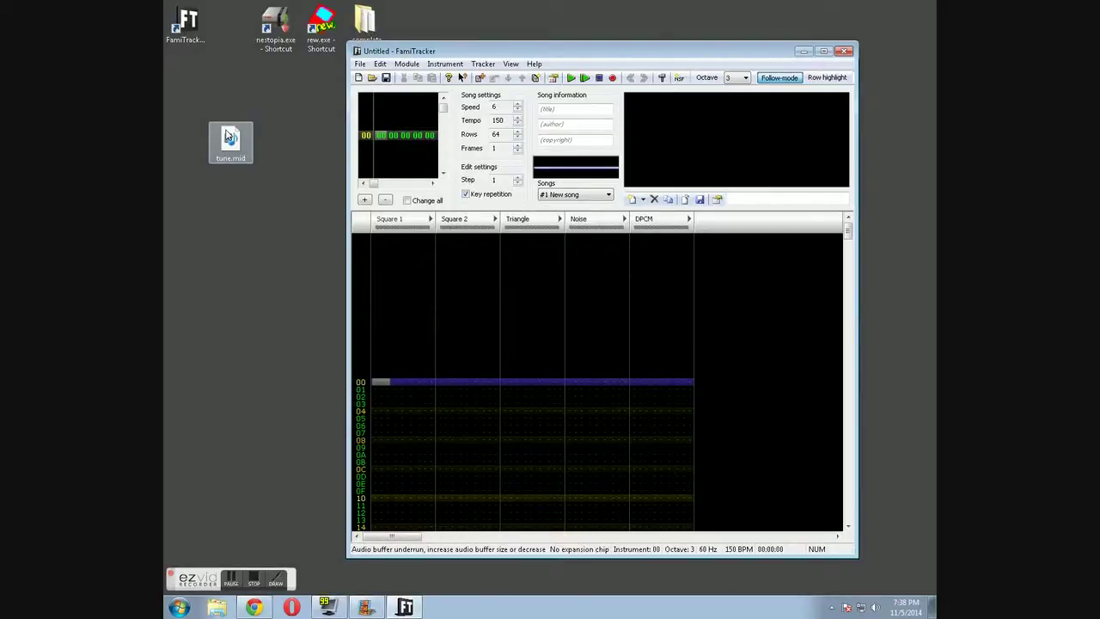
# - Import tune.mid through File > Import MIDI, keeping 128-row patterns
pyautogui.click(362, 65)
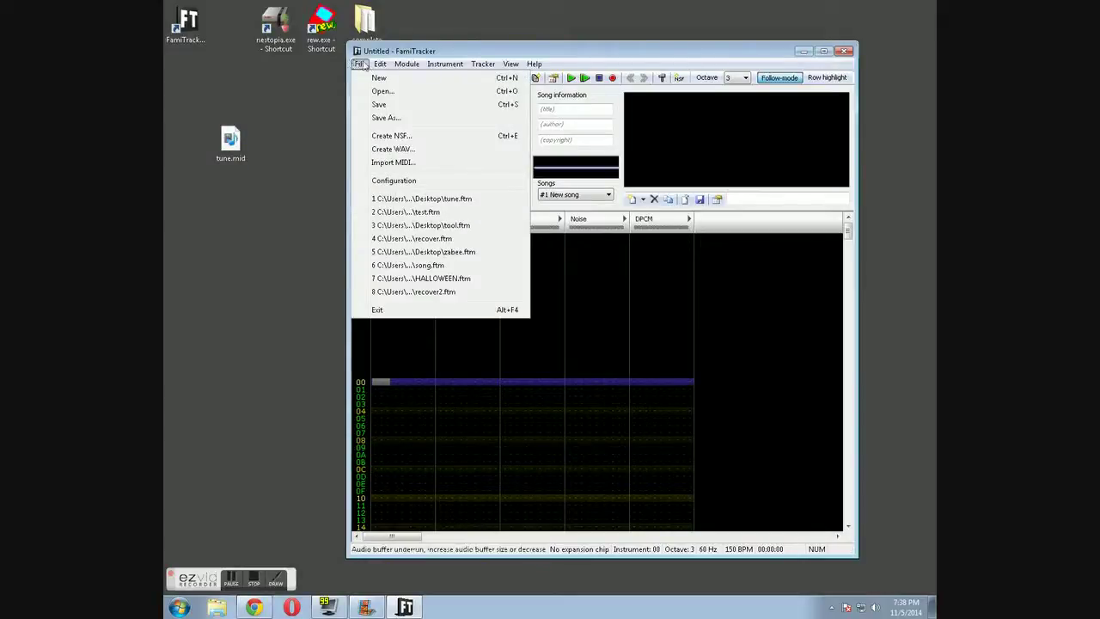
pyautogui.click(394, 163)
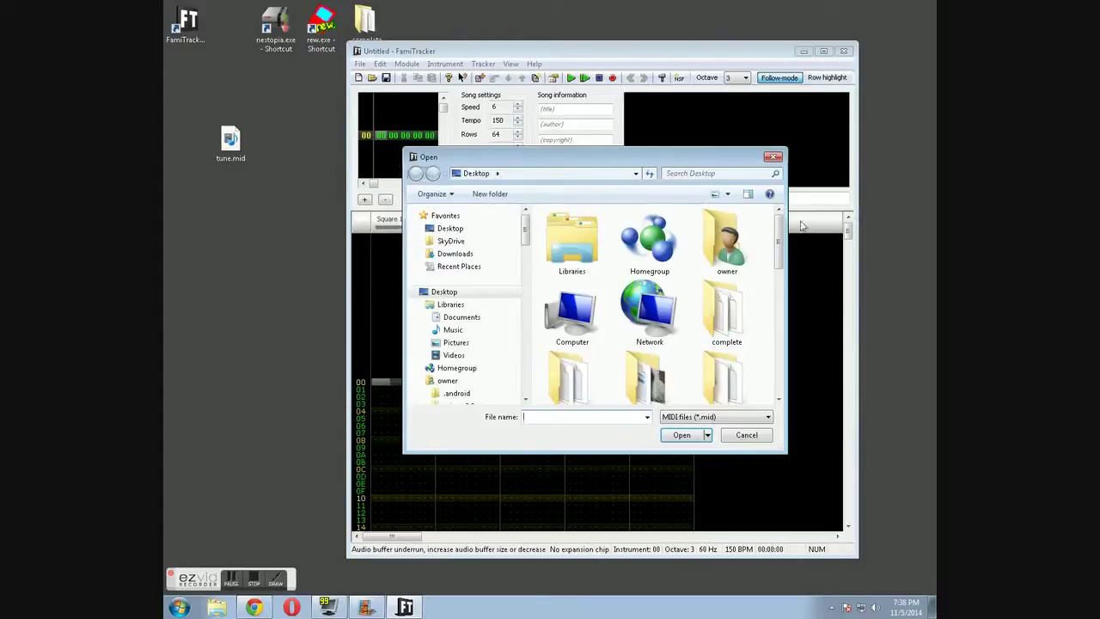
pyautogui.moveTo(781, 239); pyautogui.dragTo(780, 367)
pyautogui.doubleClick(646, 400)
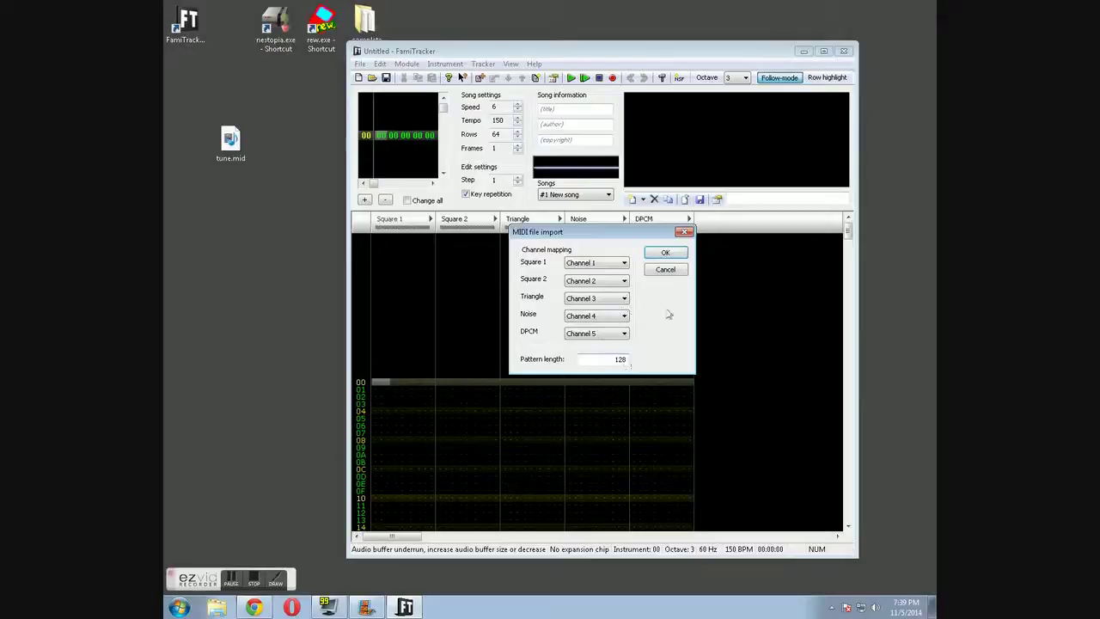
pyautogui.click(665, 254)
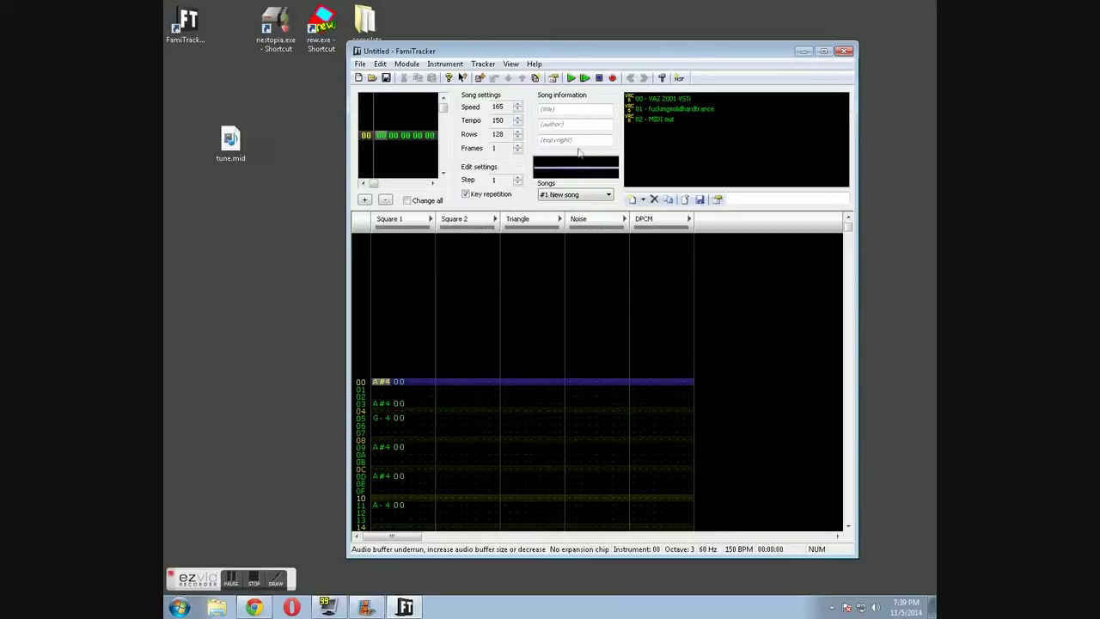
# - Remove the three imported MIDI instruments, including 00, 01 and the MIDI out instrument
pyautogui.click(687, 110)
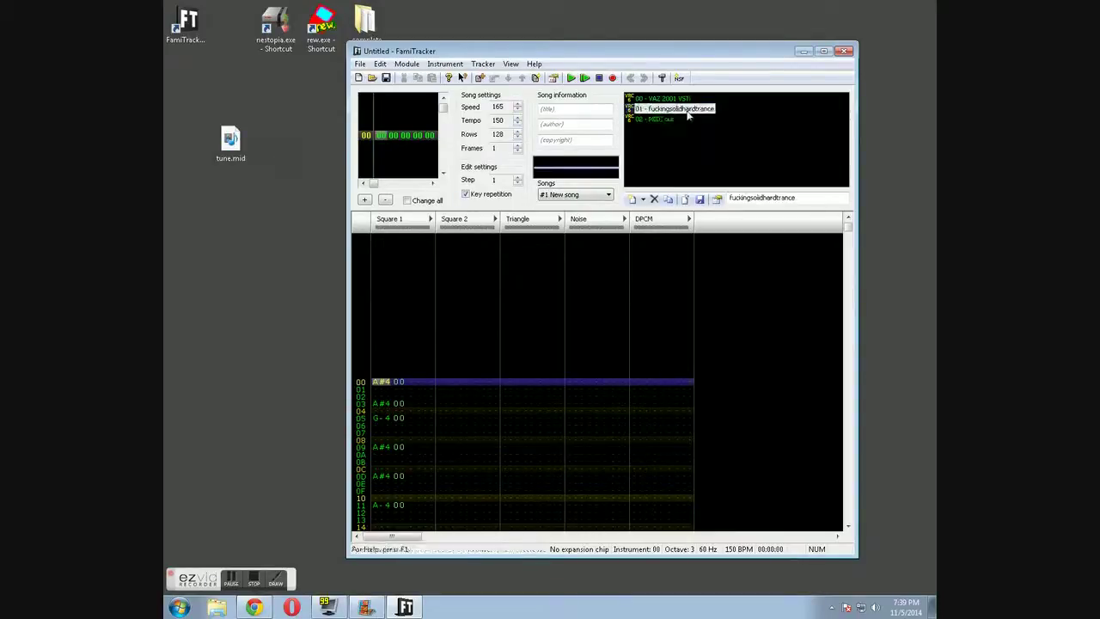
pyautogui.rightClick(687, 111)
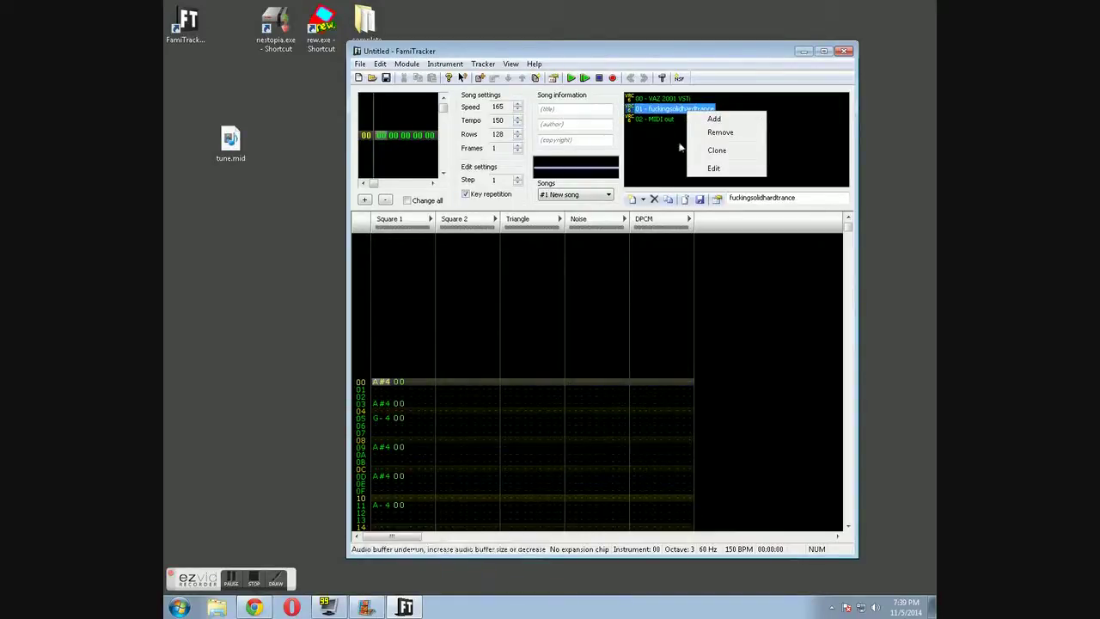
pyautogui.click(720, 133)
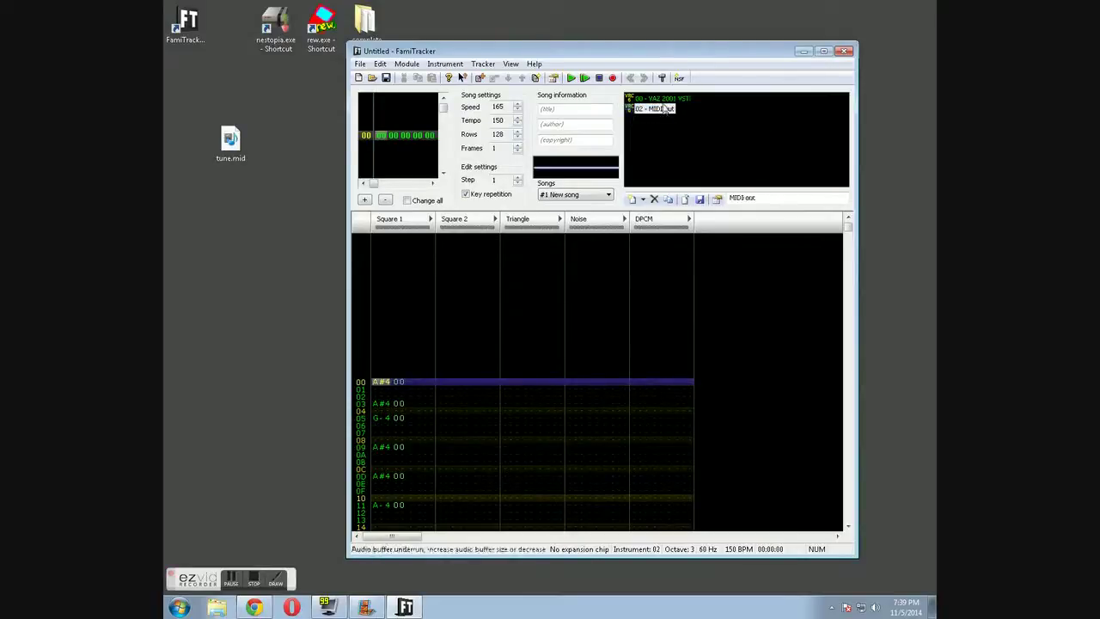
pyautogui.rightClick(662, 102)
pyautogui.click(688, 125)
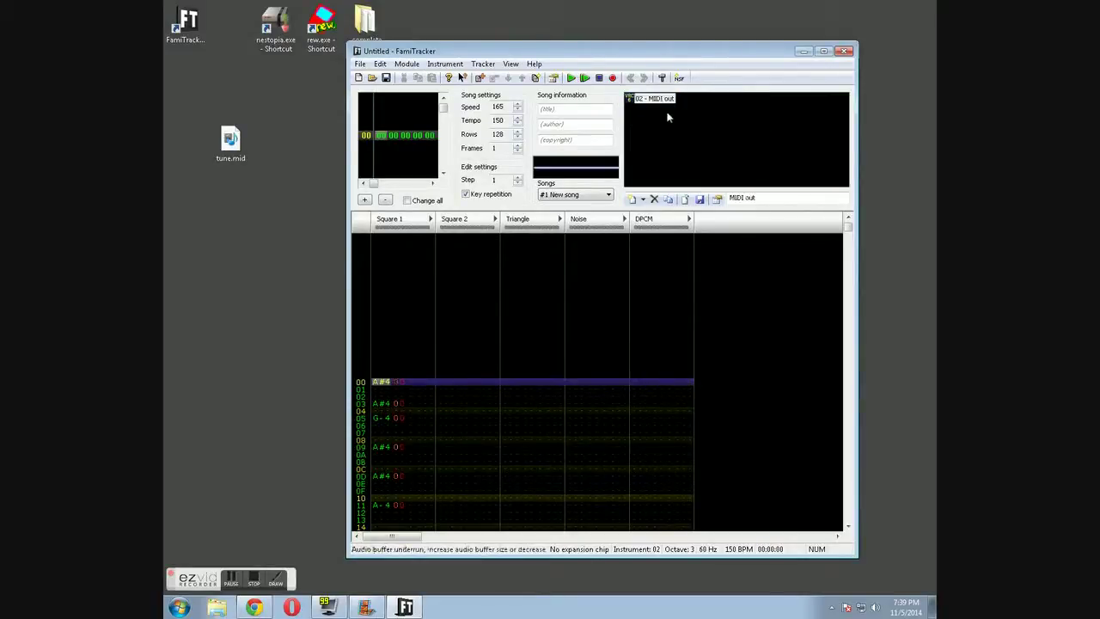
pyautogui.rightClick(666, 102)
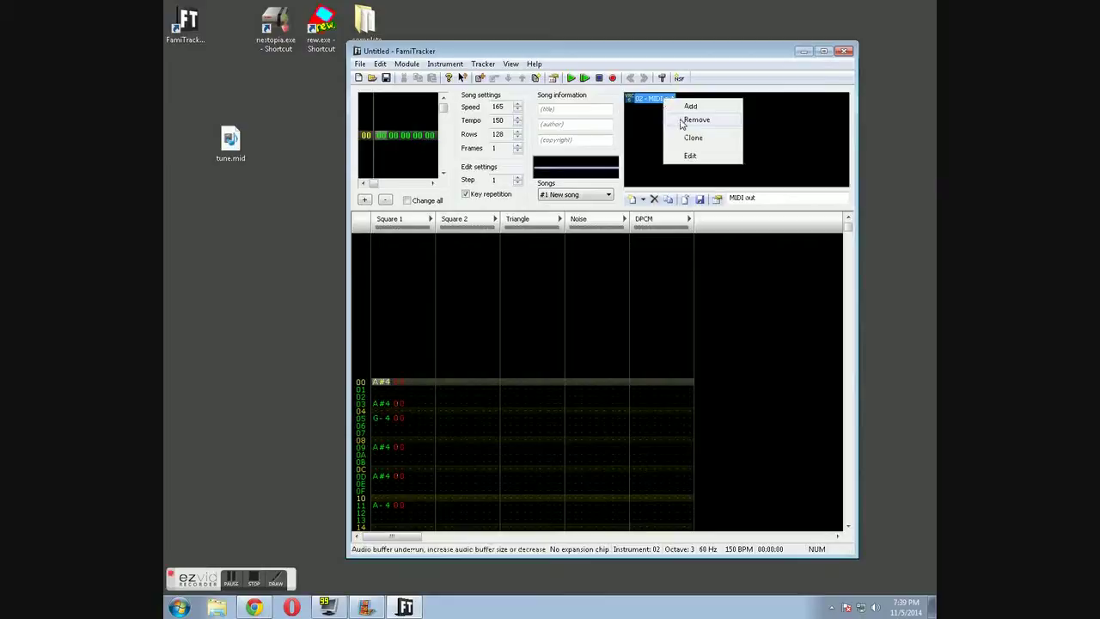
pyautogui.click(687, 120)
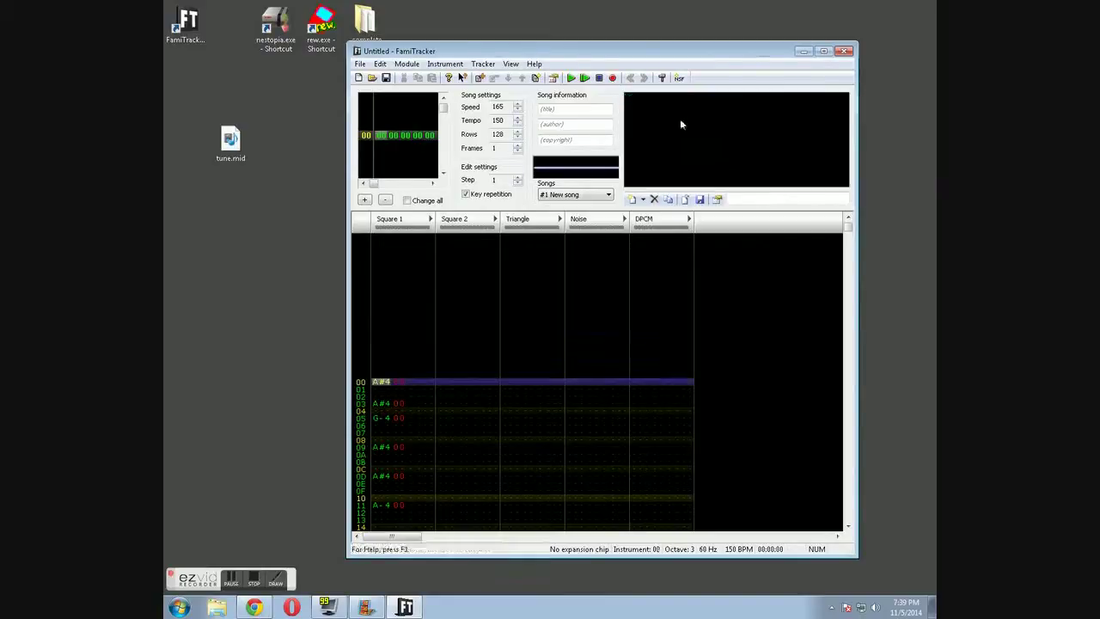
# - Add five new blank instruments to the empty instrument list
pyautogui.rightClick(668, 115)
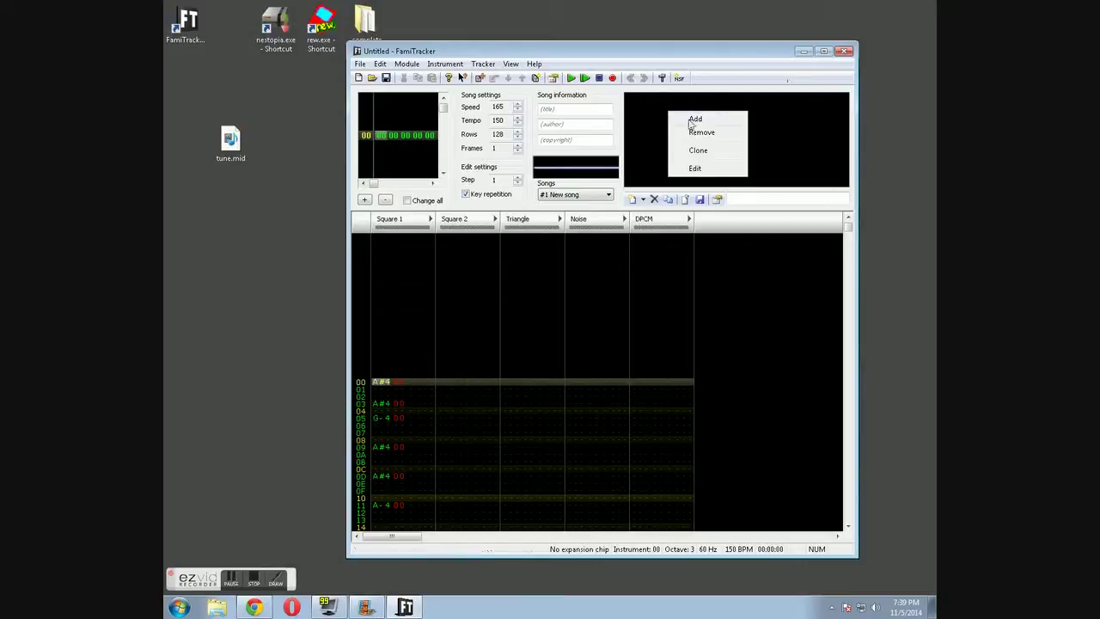
pyautogui.click(694, 120)
pyautogui.rightClick(683, 126)
pyautogui.click(693, 133)
pyautogui.rightClick(688, 131)
pyautogui.click(696, 137)
pyautogui.rightClick(695, 138)
pyautogui.click(703, 144)
pyautogui.rightClick(698, 154)
pyautogui.click(710, 163)
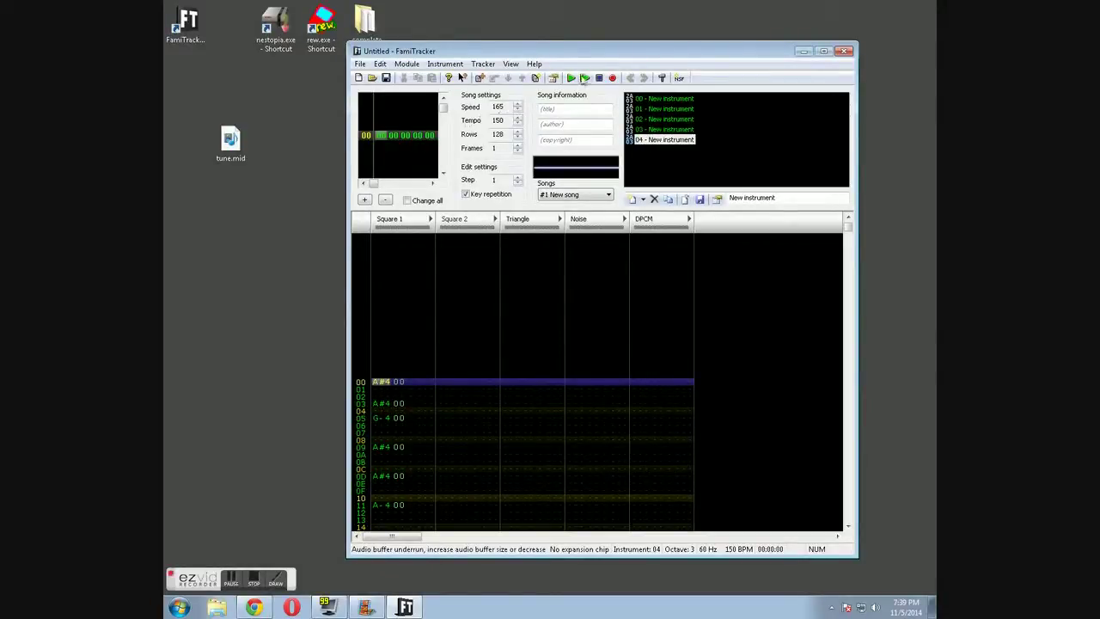
# - Play the imported song, then lower the speed and play it again
pyautogui.click(573, 79)
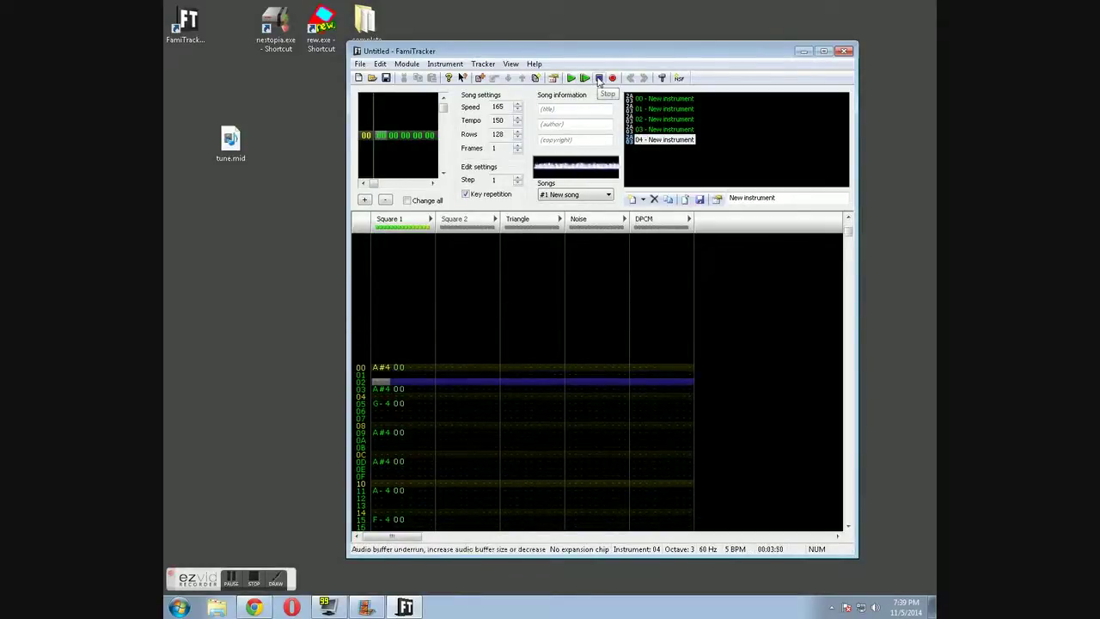
pyautogui.click(599, 79)
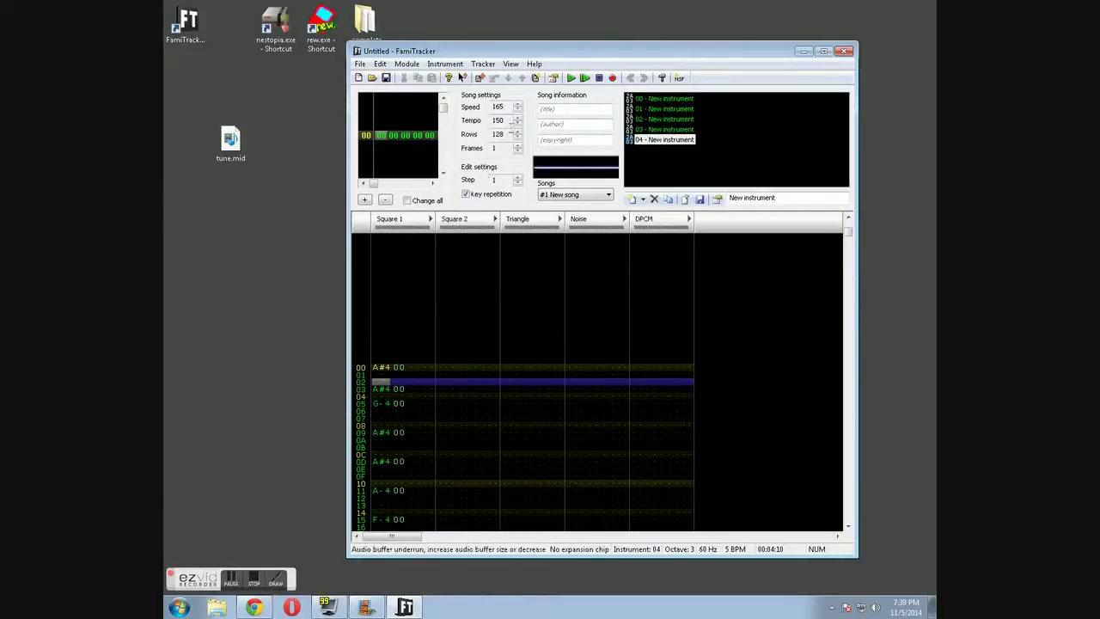
pyautogui.click(516, 111)
pyautogui.moveTo(518, 112); pyautogui.dragTo(518, 112)
pyautogui.click(572, 78)
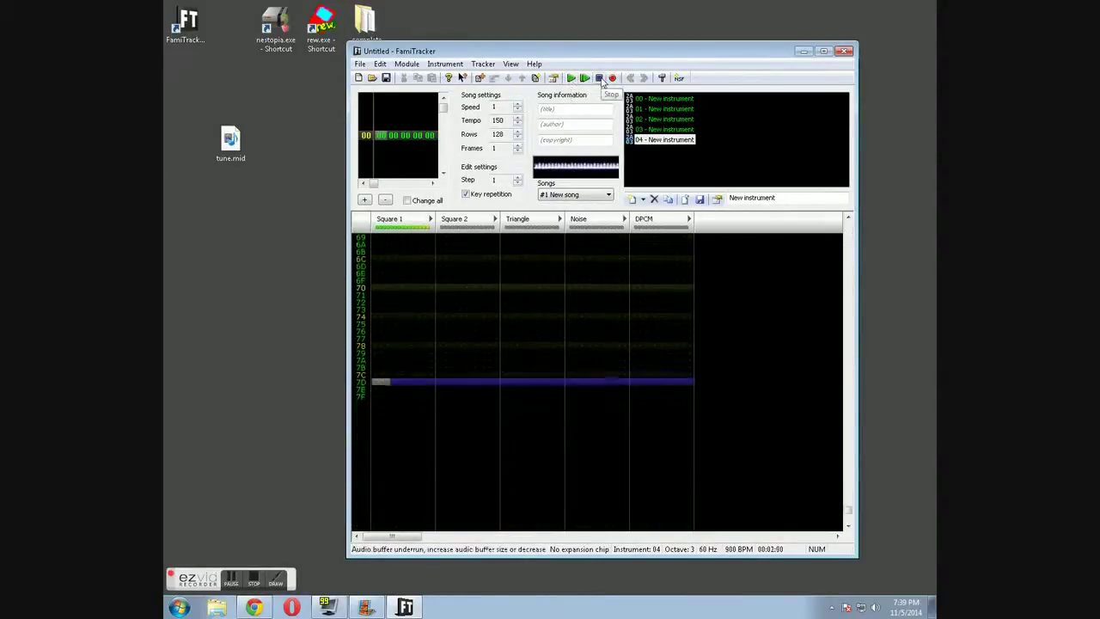
pyautogui.click(599, 78)
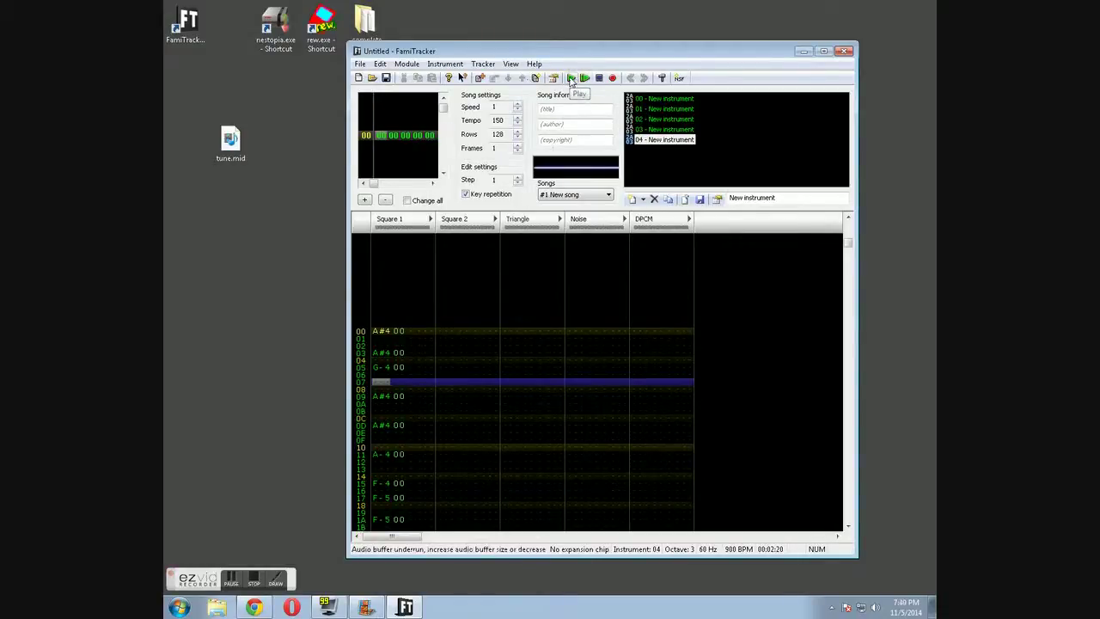
# - Raise the speed from 4 to 5 (180 BPM), replay the song, and select instrument 00
pyautogui.click(571, 79)
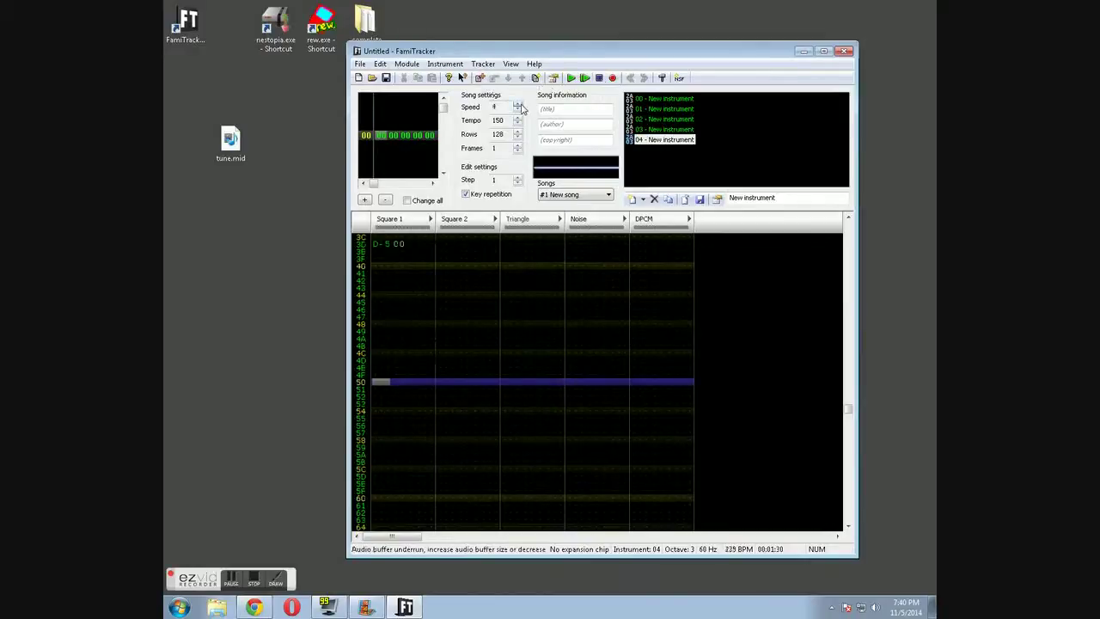
pyautogui.click(519, 104)
pyautogui.click(570, 78)
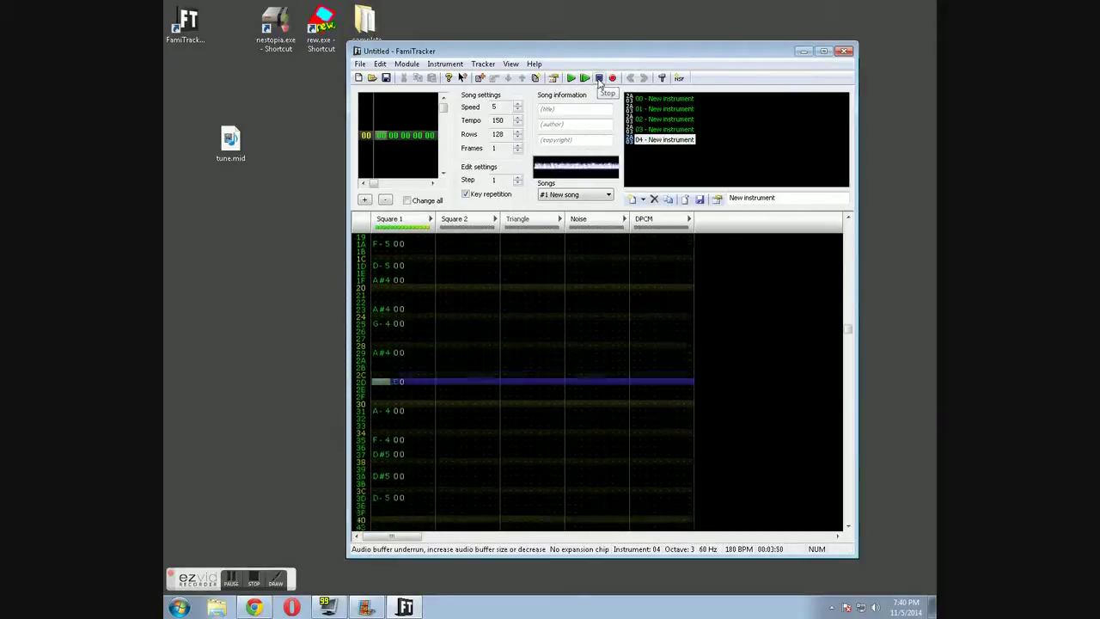
pyautogui.click(599, 78)
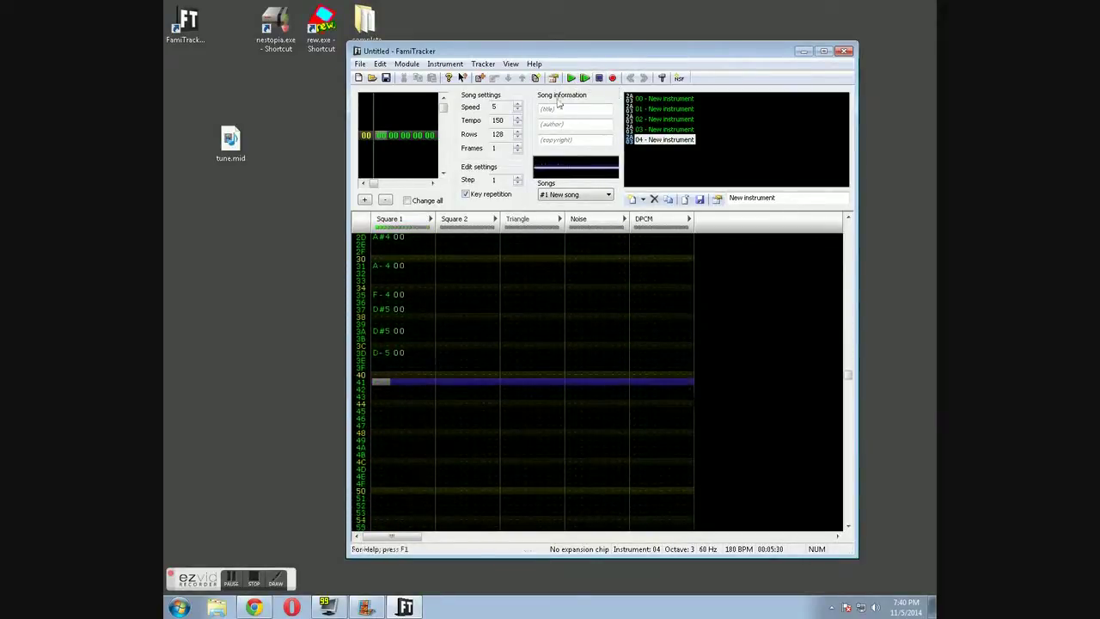
pyautogui.click(665, 100)
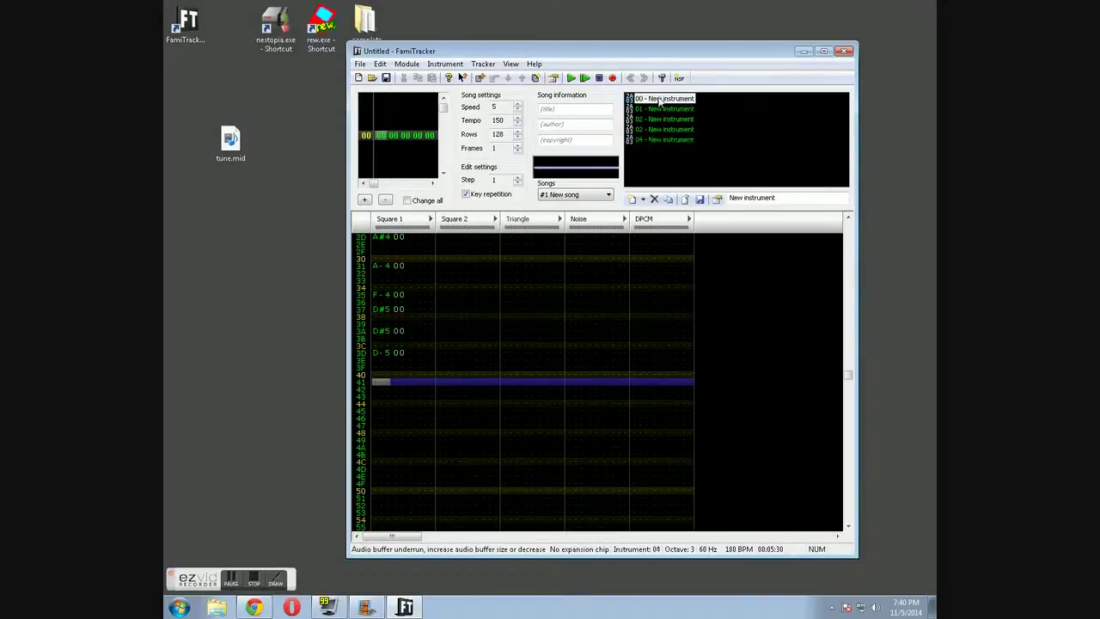
# - Open instrument 00, enable its Volume sequence and lengthen it to 8 steps
pyautogui.doubleClick(660, 100)
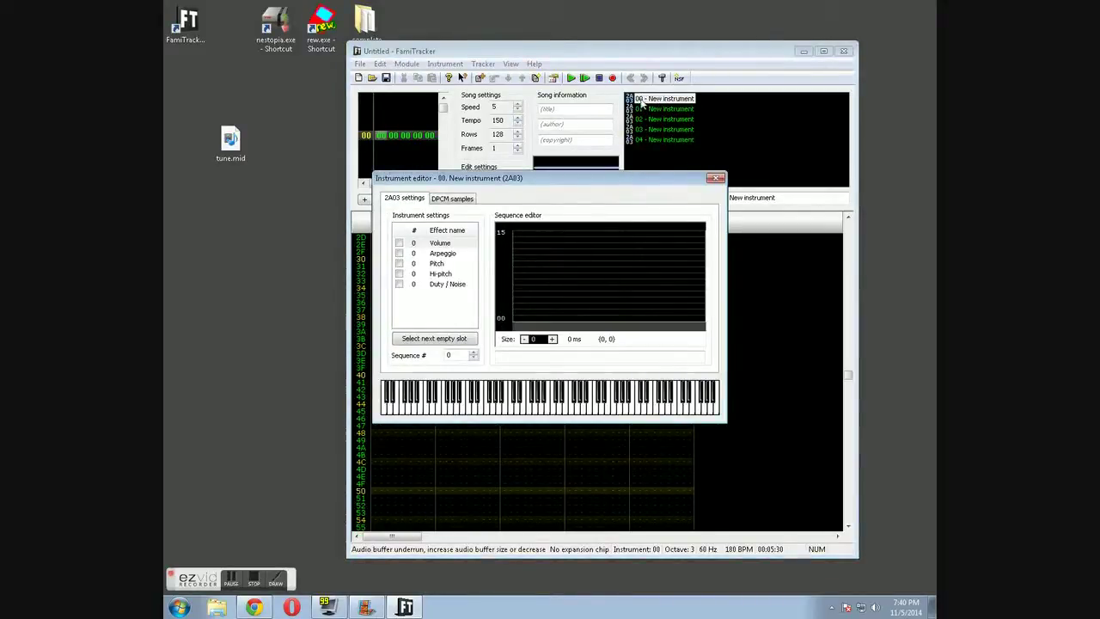
pyautogui.click(399, 244)
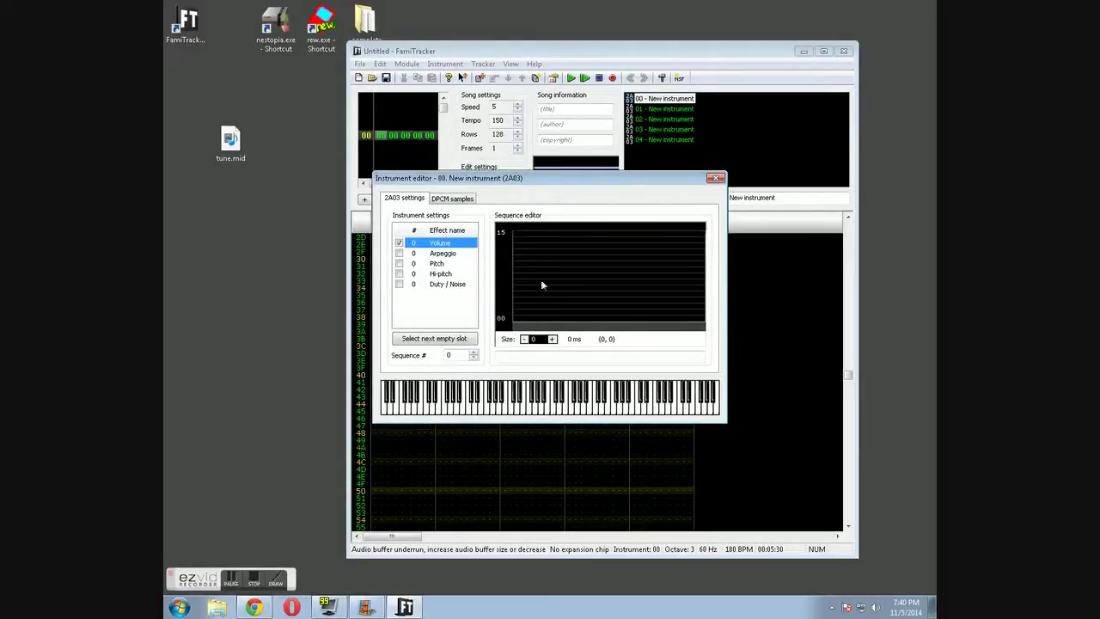
pyautogui.click(552, 339)
pyautogui.click(553, 339)
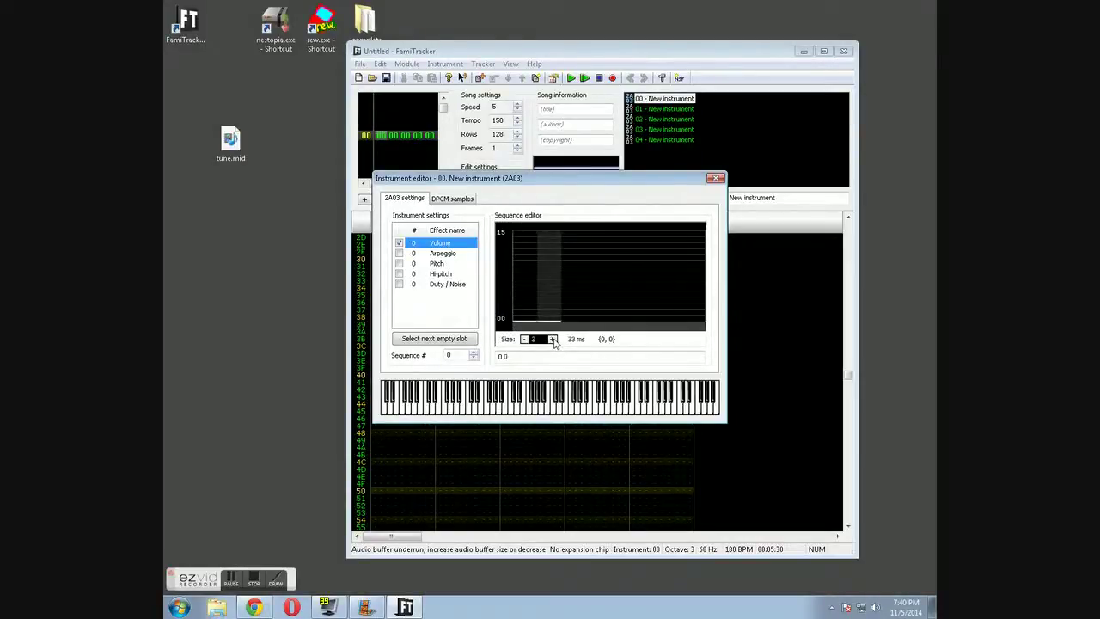
pyautogui.click(552, 339)
pyautogui.click(553, 339)
pyautogui.click(552, 339)
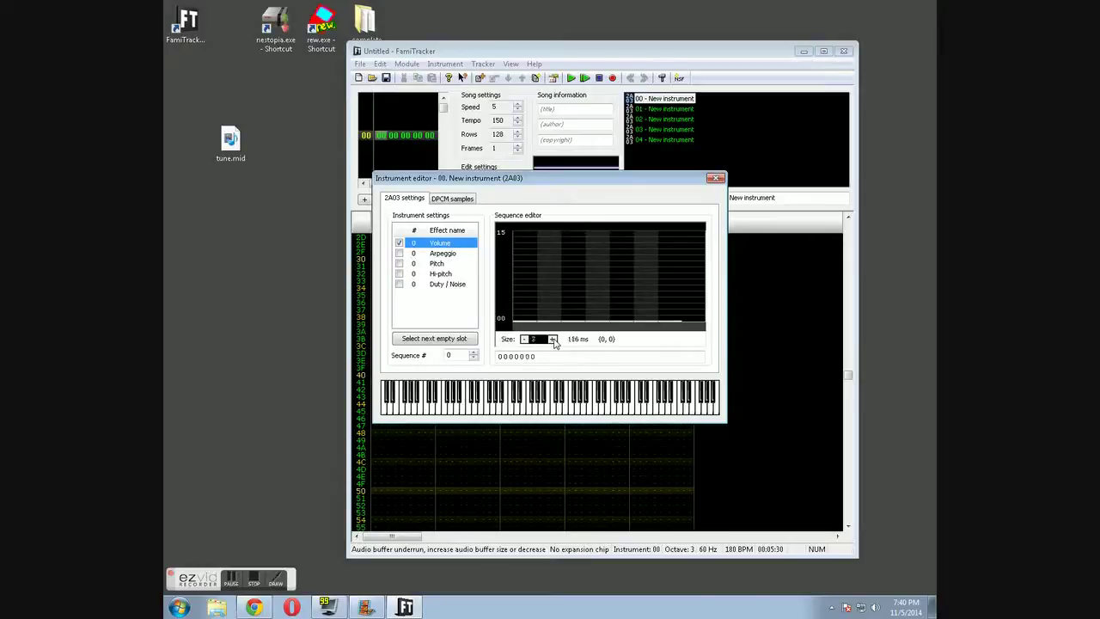
pyautogui.click(552, 339)
pyautogui.moveTo(524, 269)
pyautogui.mouseDown()
pyautogui.moveTo(550, 283)
pyautogui.moveTo(581, 284)
pyautogui.moveTo(694, 239)
pyautogui.mouseUp()
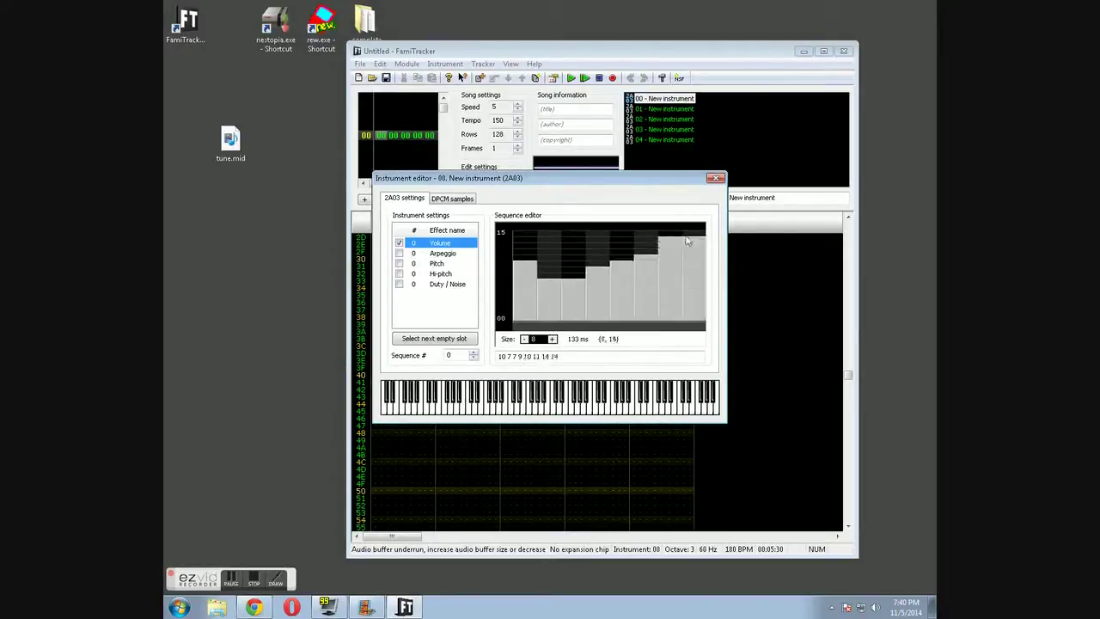
pyautogui.click(572, 79)
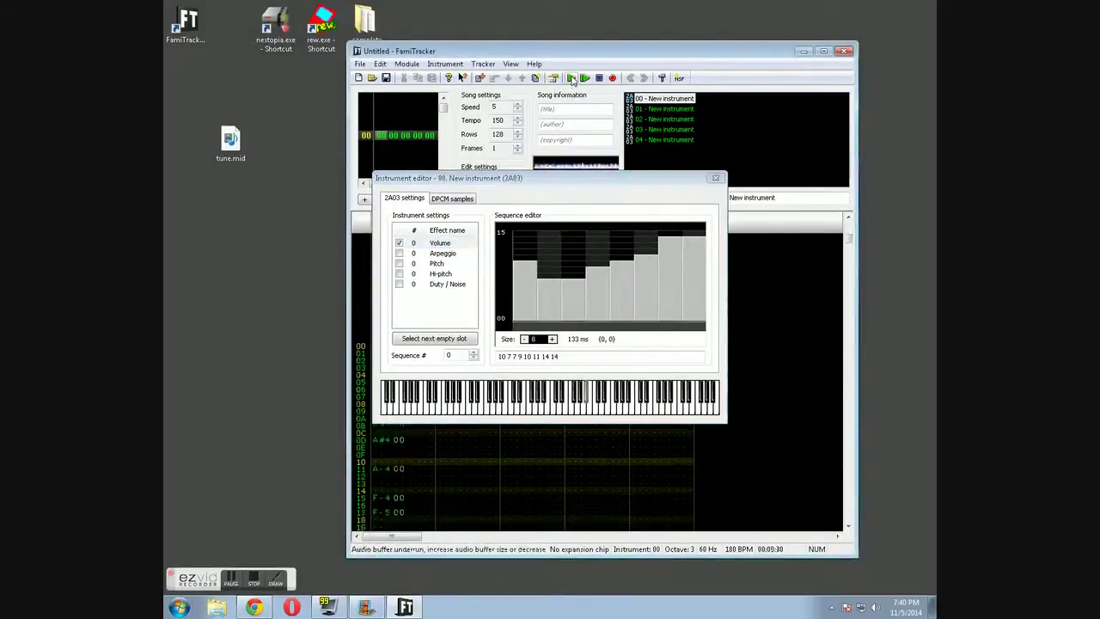
pyautogui.click(599, 78)
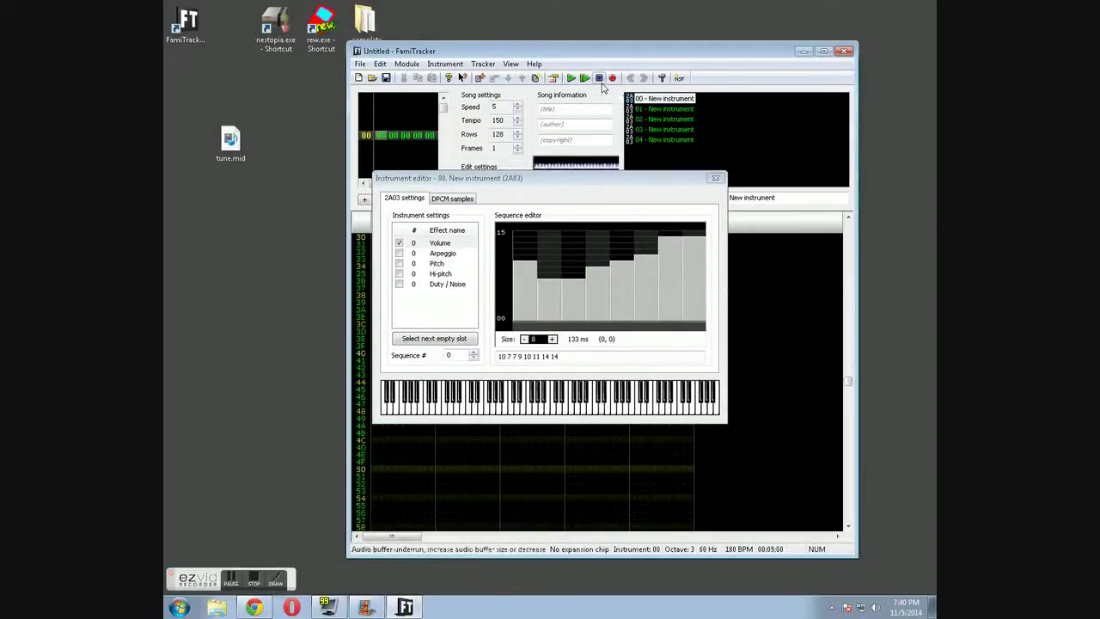
pyautogui.click(688, 281)
pyautogui.moveTo(688, 281)
pyautogui.mouseDown()
pyautogui.moveTo(653, 265)
pyautogui.moveTo(644, 246)
pyautogui.moveTo(607, 251)
pyautogui.mouseUp()
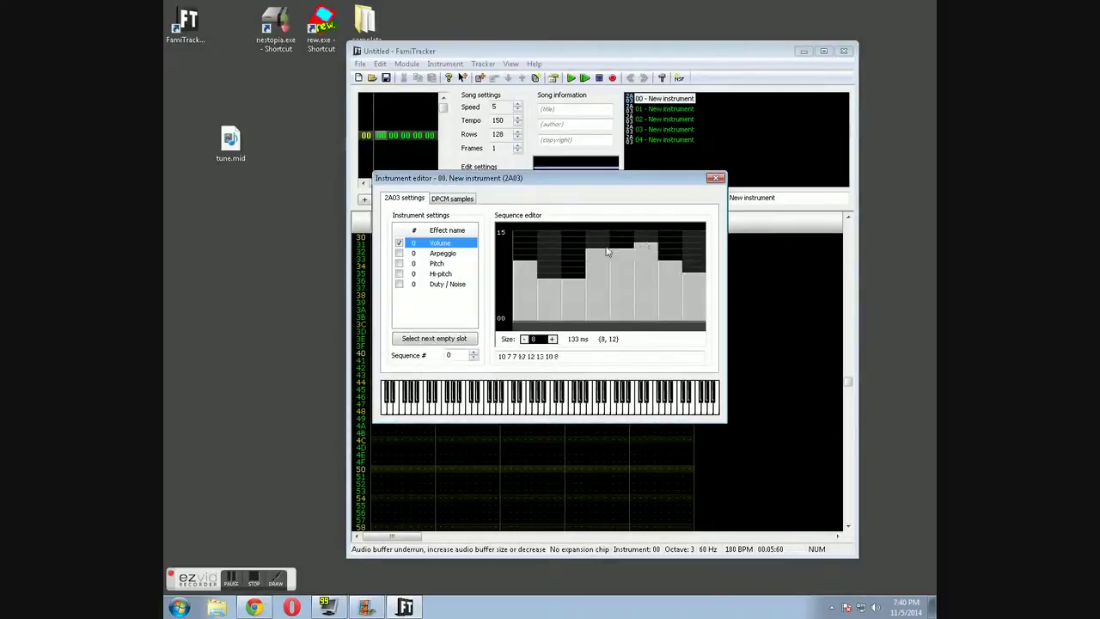
pyautogui.click(584, 79)
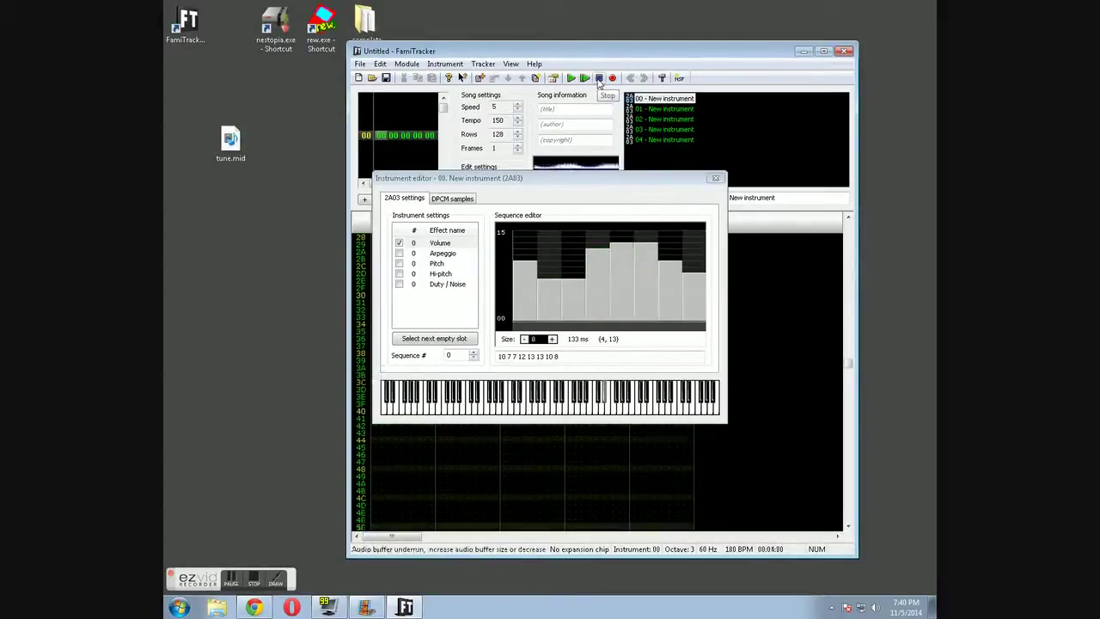
pyautogui.click(599, 78)
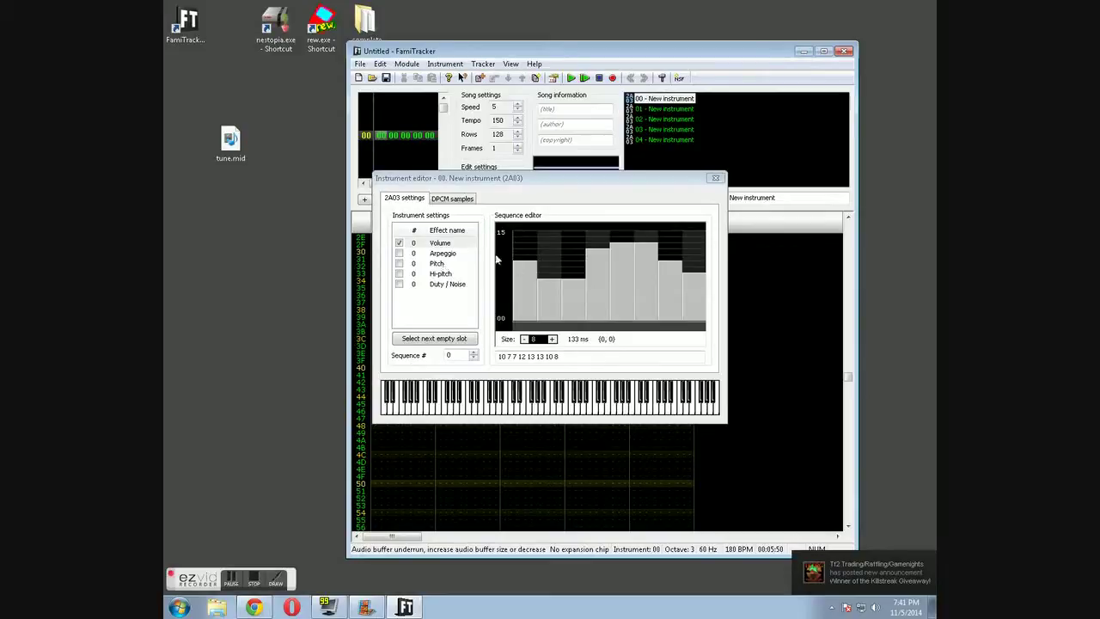
# - Close the instrument editor, play the song, and compare it with tune.mid in Windows Media Player
pyautogui.click(716, 180)
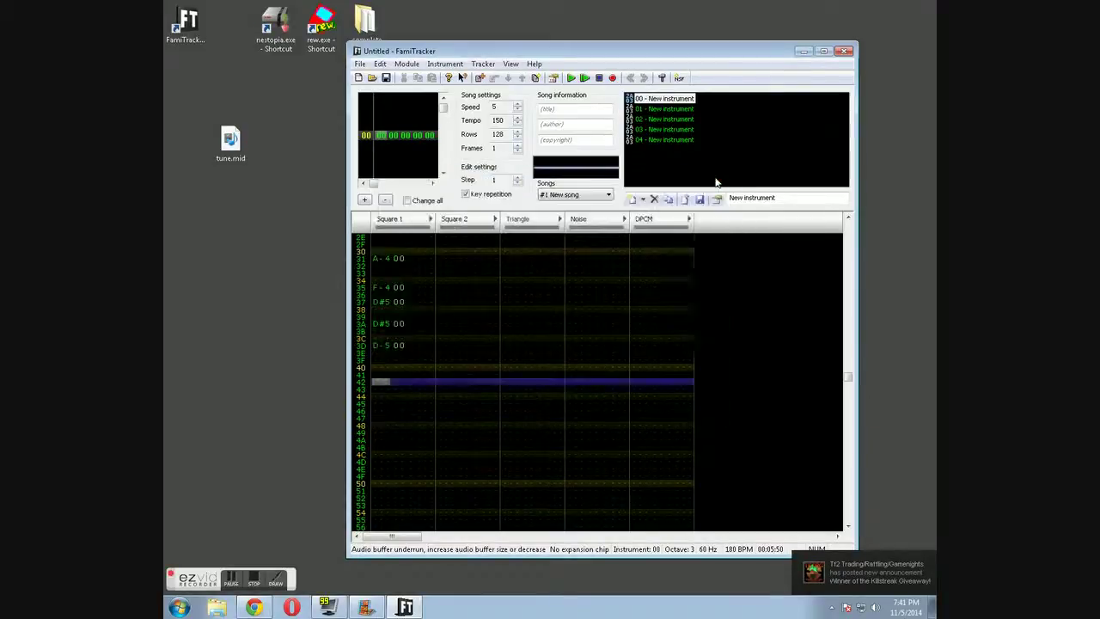
pyautogui.click(570, 78)
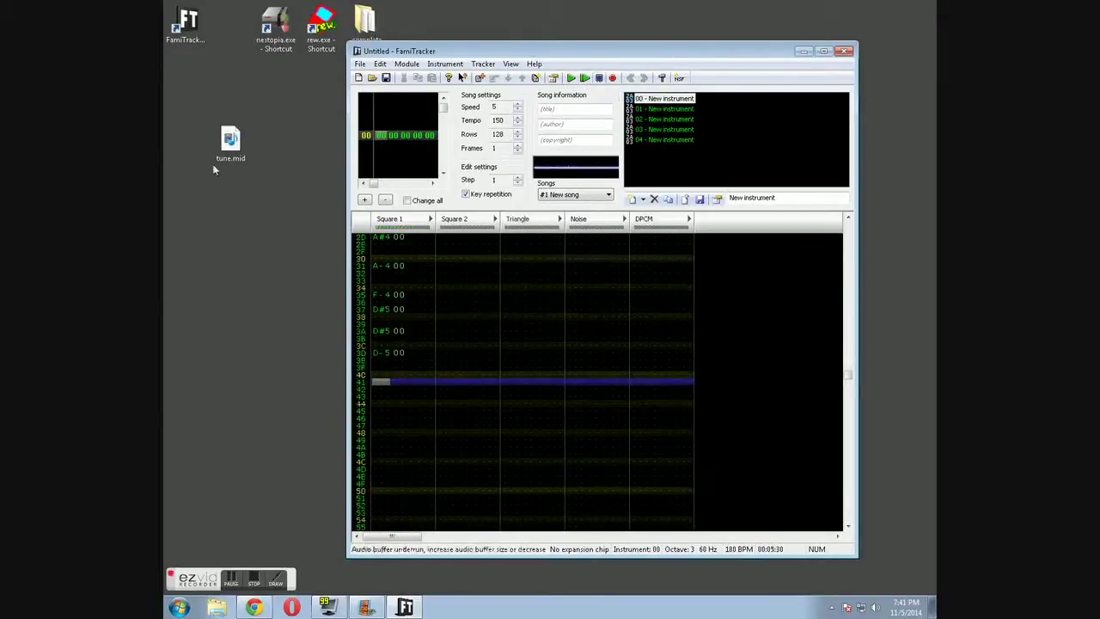
pyautogui.doubleClick(228, 148)
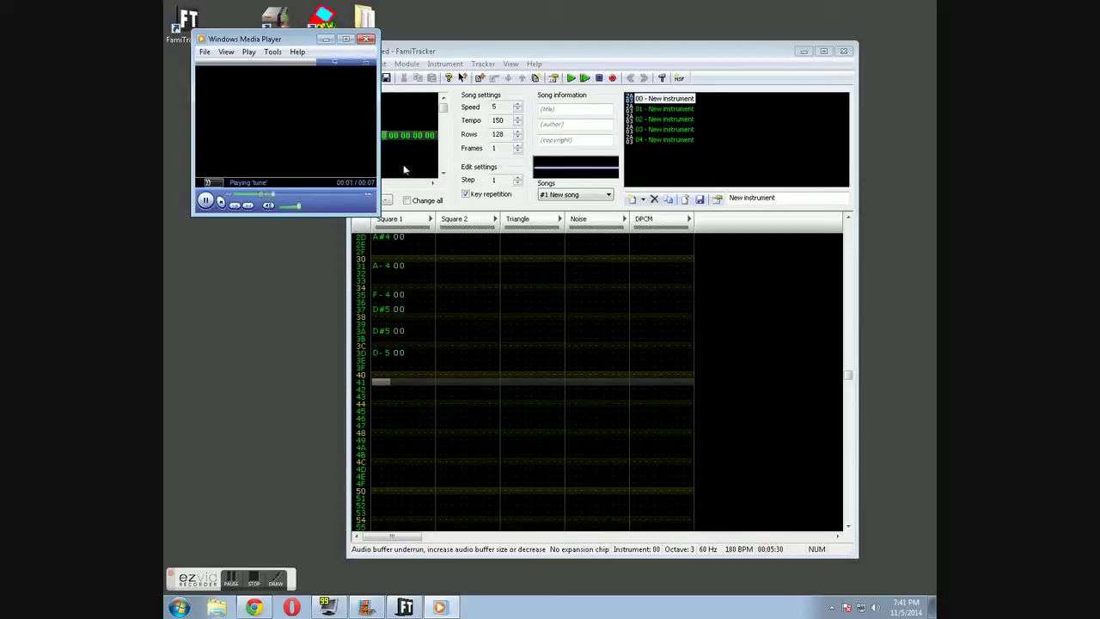
pyautogui.click(367, 41)
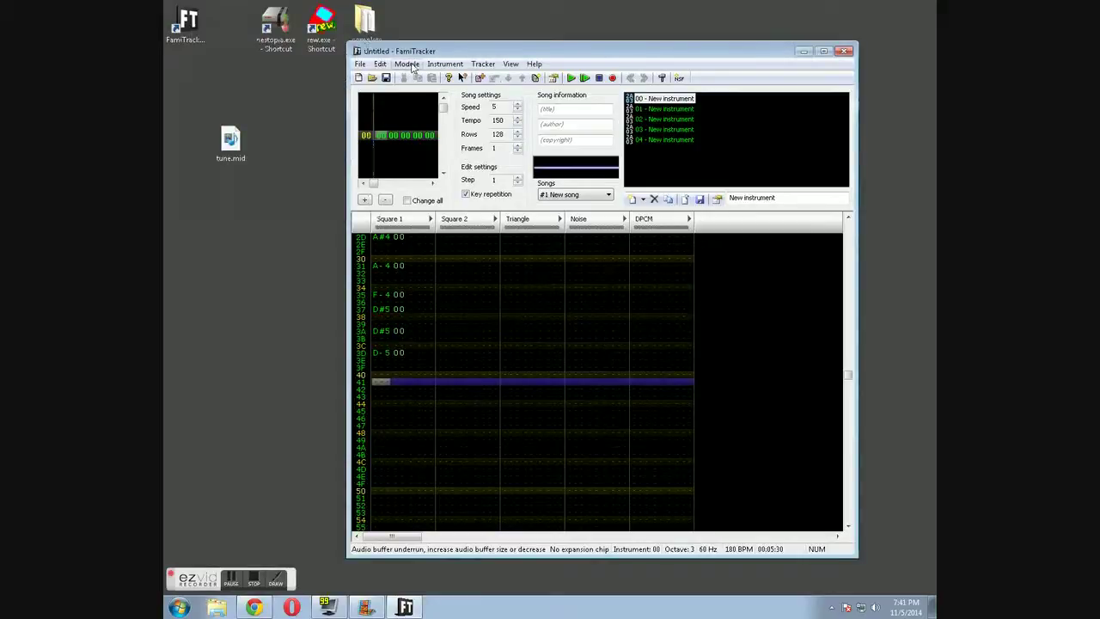
# - Start shortening the pattern, lowering the row count to about 104
pyautogui.scroll(-4, 439, 418)
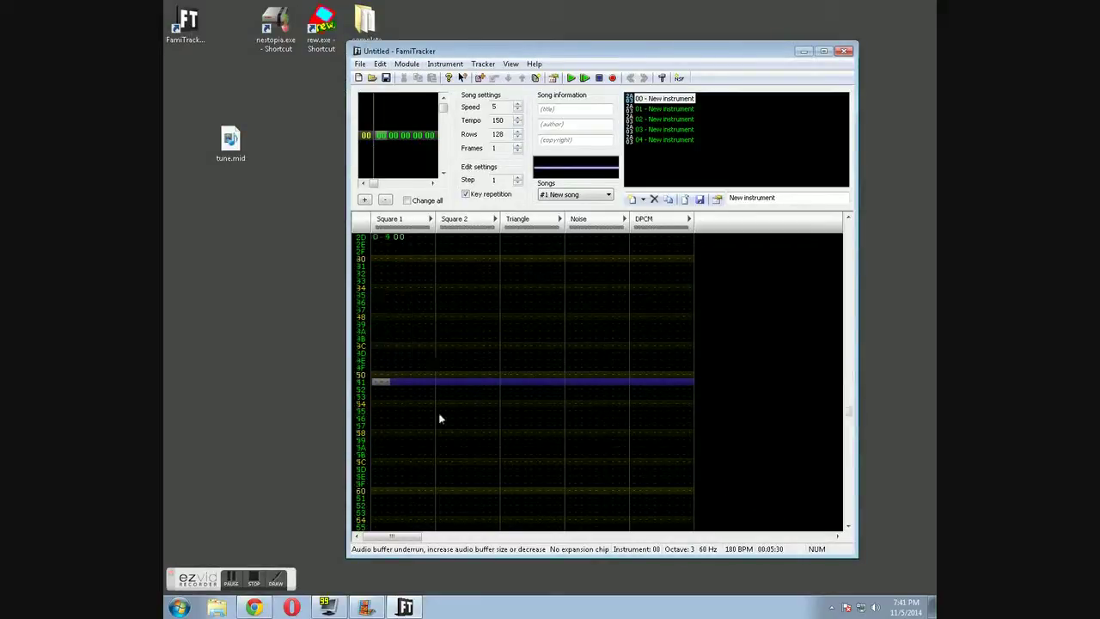
pyautogui.scroll(5, 440, 418)
pyautogui.scroll(3, 445, 412)
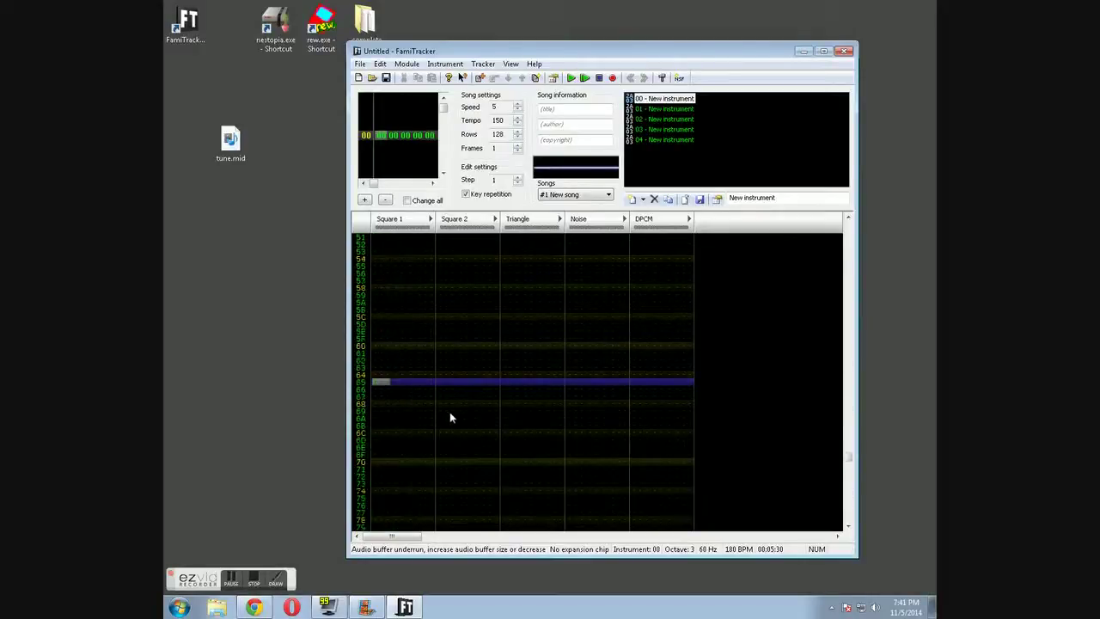
pyautogui.scroll(-2, 450, 417)
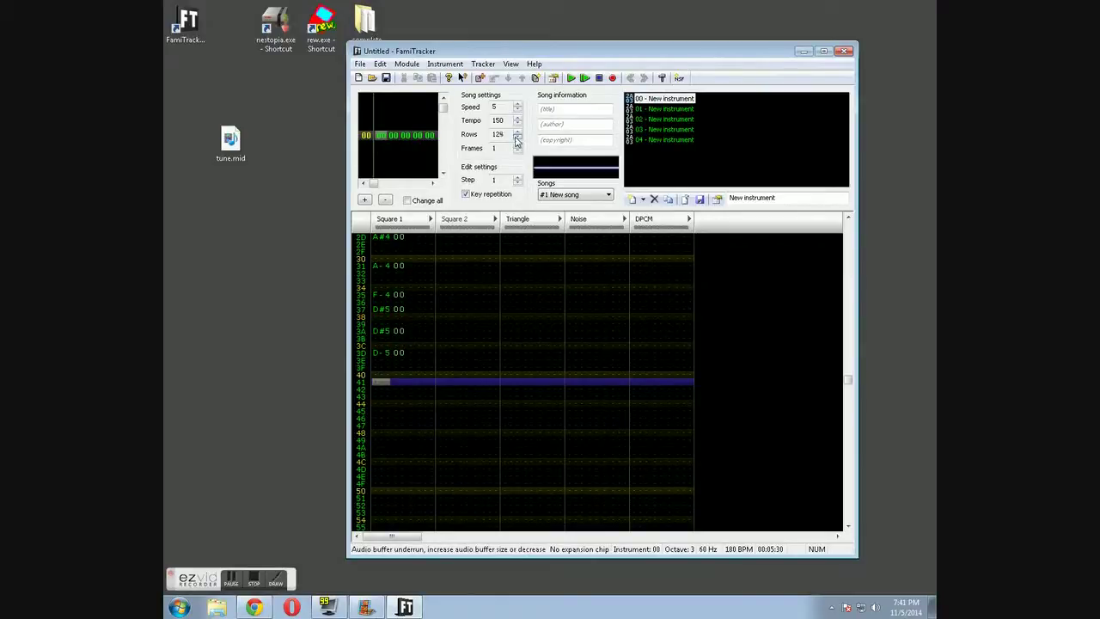
pyautogui.click(517, 141)
pyautogui.click(517, 142)
pyautogui.scroll(-6, 584, 321)
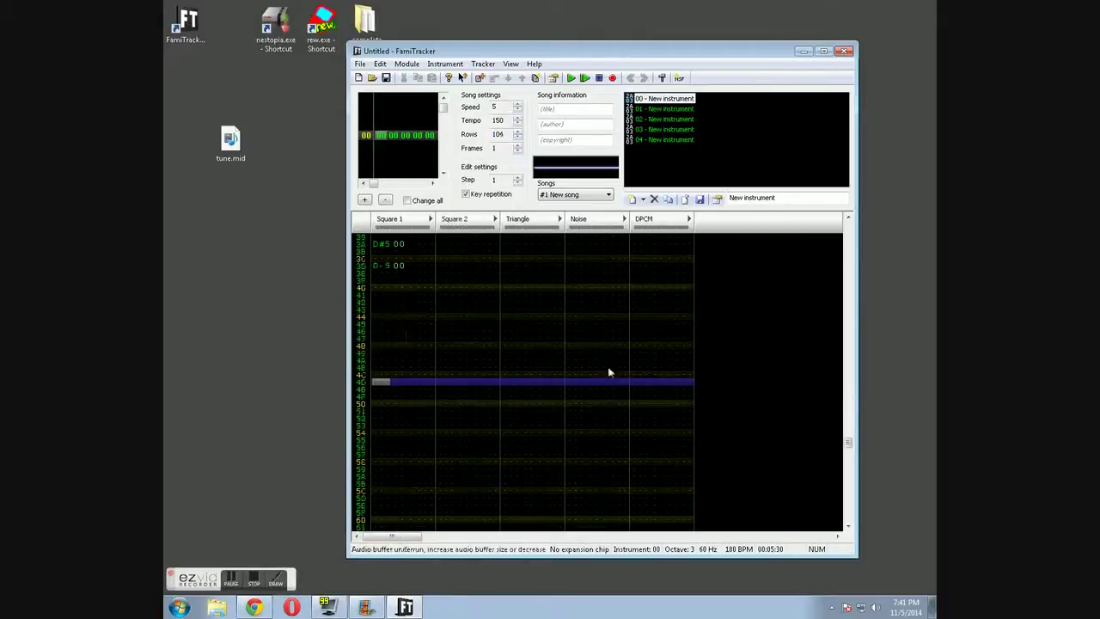
pyautogui.scroll(4, 594, 413)
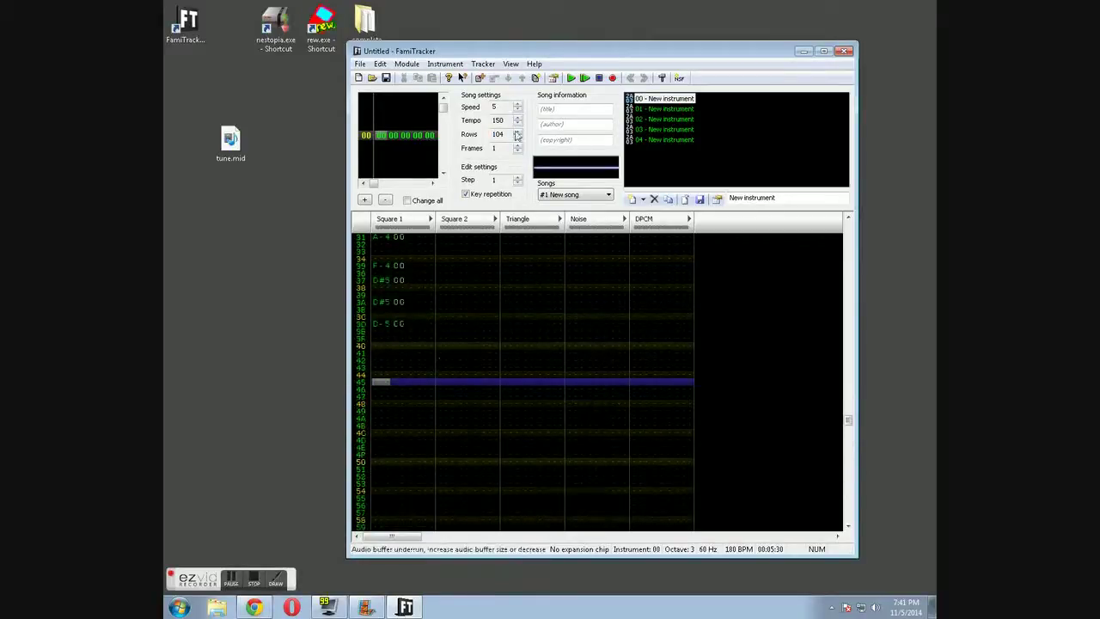
pyautogui.click(516, 142)
pyautogui.click(516, 142)
# - Keep trimming rows until the pattern is 63 rows long
pyautogui.scroll(5, 578, 302)
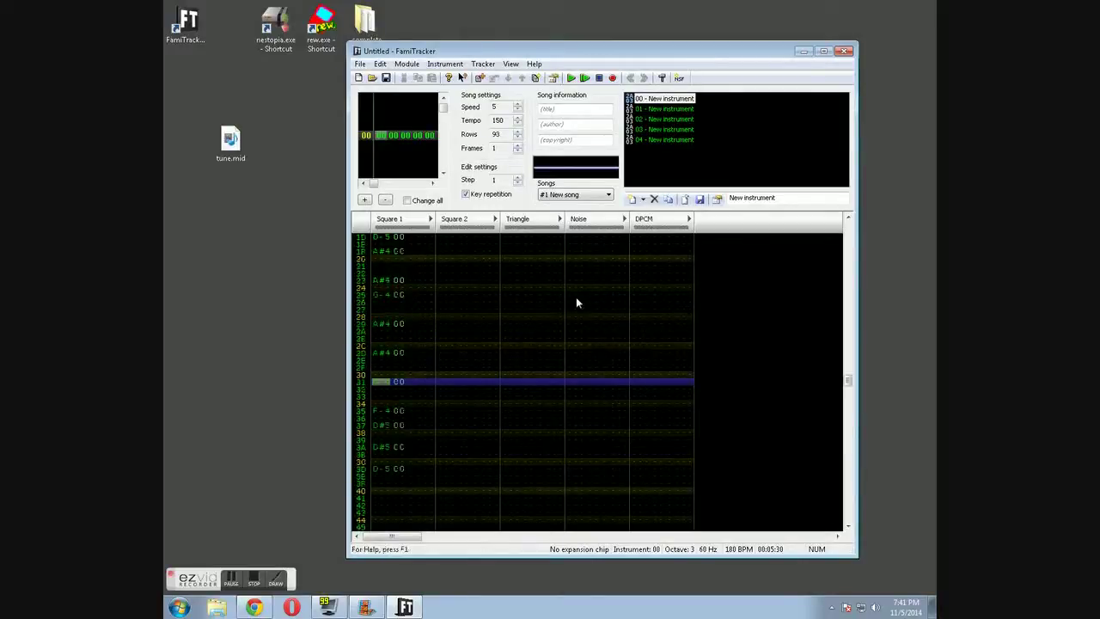
pyautogui.scroll(5, 576, 301)
pyautogui.scroll(-14, 574, 299)
pyautogui.scroll(2, 571, 296)
pyautogui.click(517, 138)
pyautogui.click(518, 139)
pyautogui.click(517, 138)
pyautogui.click(518, 138)
pyautogui.click(517, 138)
pyautogui.click(518, 139)
pyautogui.click(517, 139)
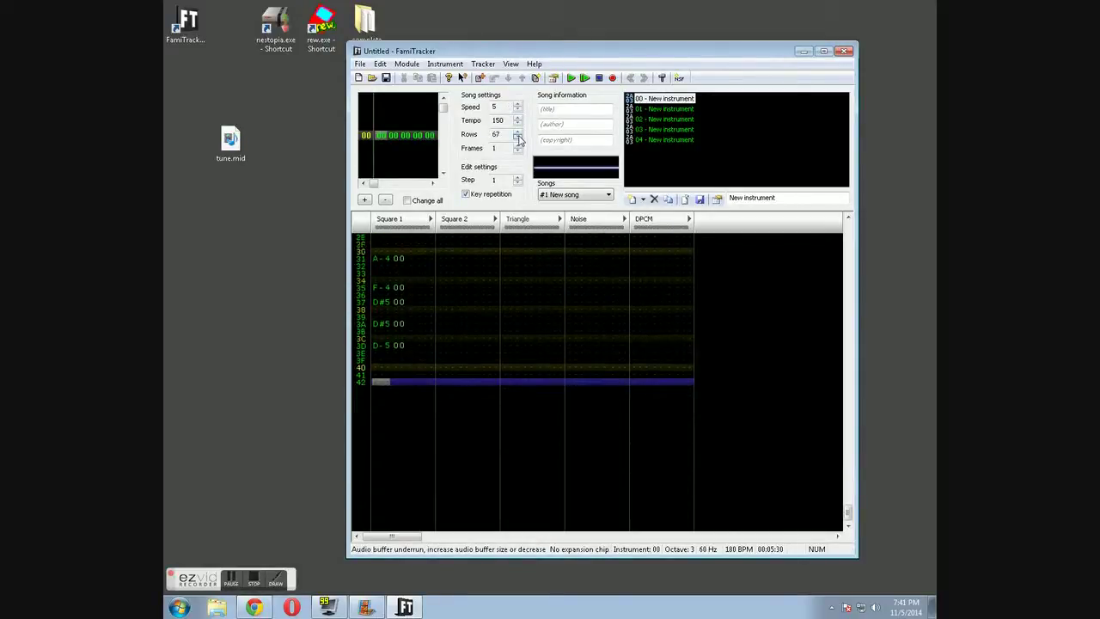
pyautogui.click(517, 139)
pyautogui.click(517, 138)
pyautogui.click(517, 139)
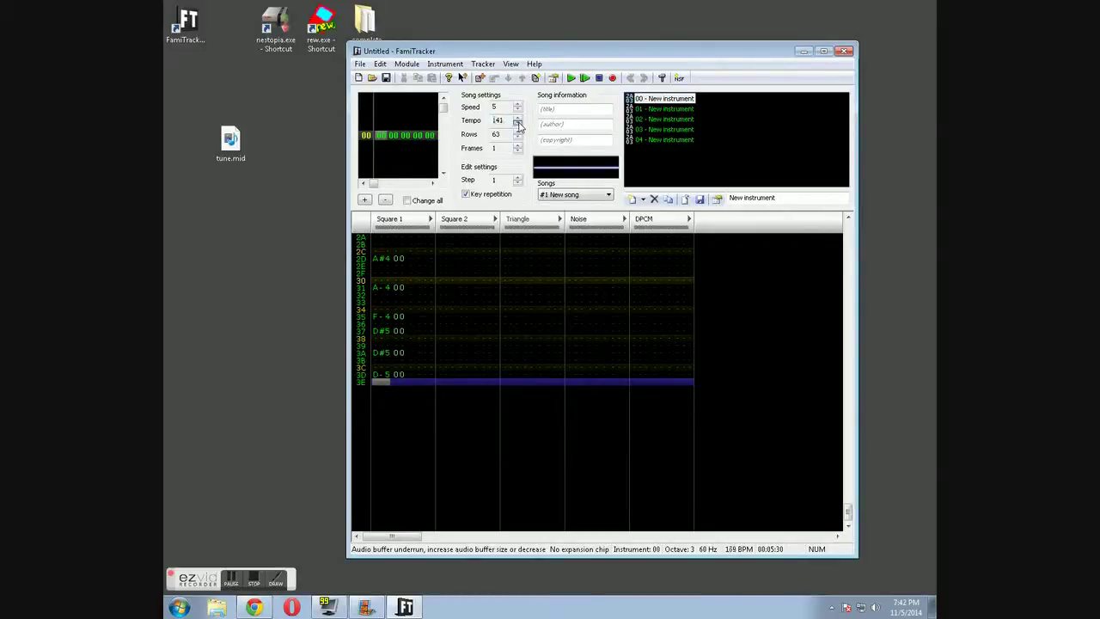
# - Play the trimmed 63-row song through, stop it, and open the File menu
pyautogui.click(572, 79)
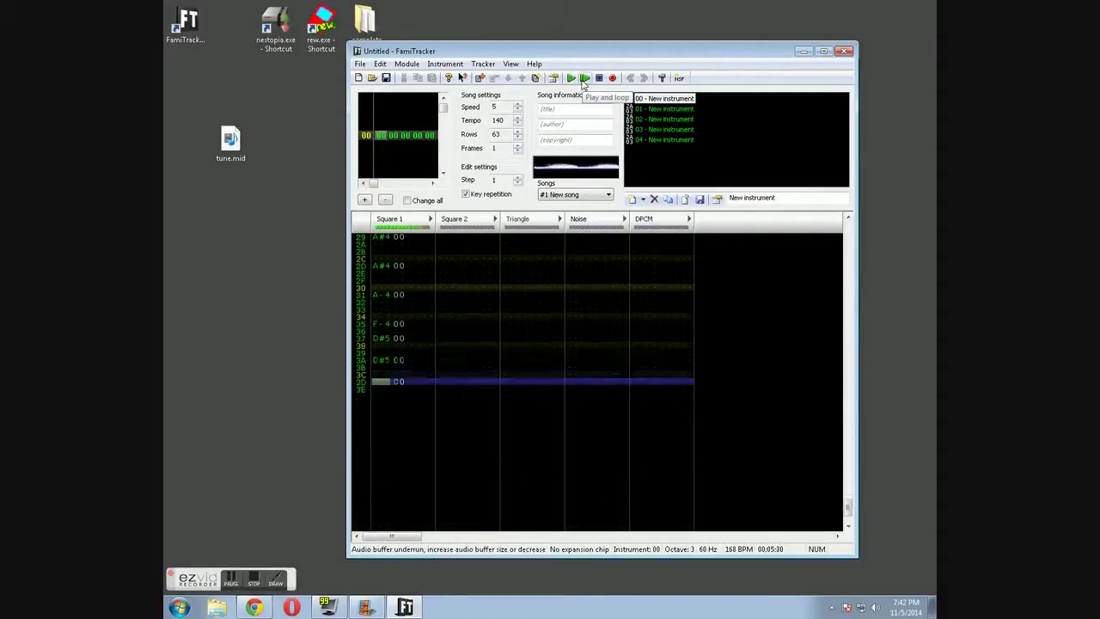
pyautogui.click(599, 77)
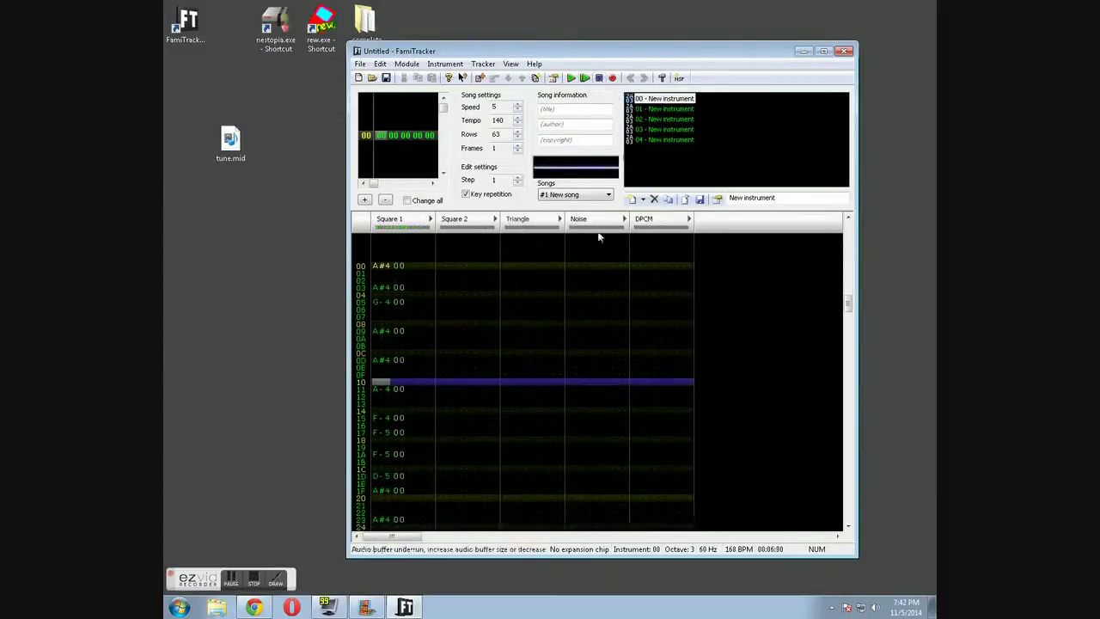
pyautogui.click(360, 64)
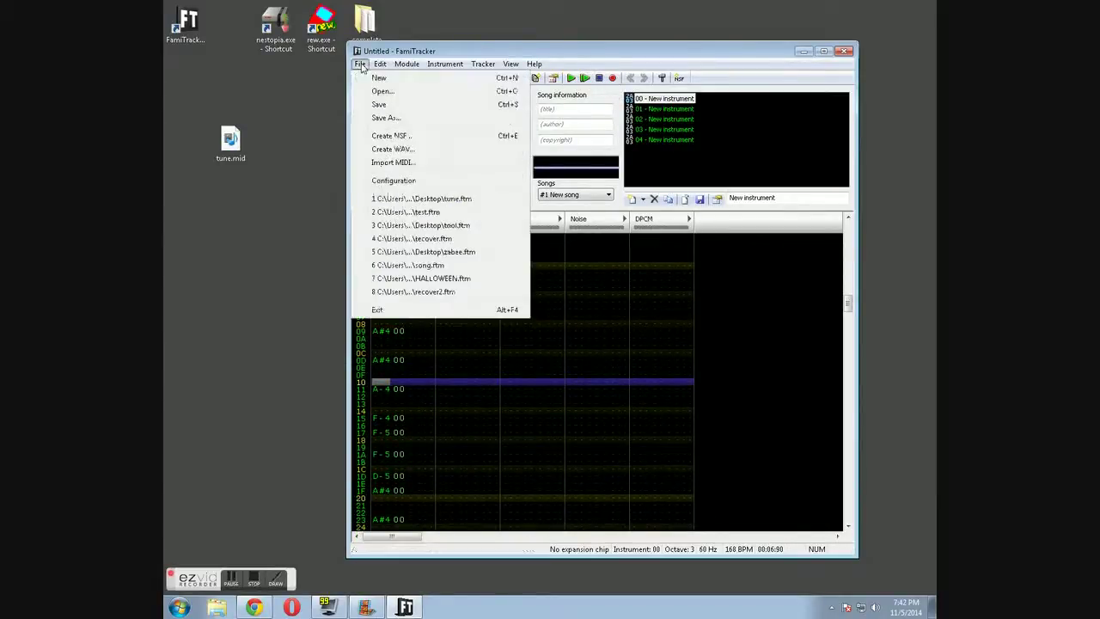
# - In Create NSF, enter name 'tune', the artist's name, copyright 2014, and choose iNES ROM image
pyautogui.click(387, 140)
pyautogui.click(573, 196)
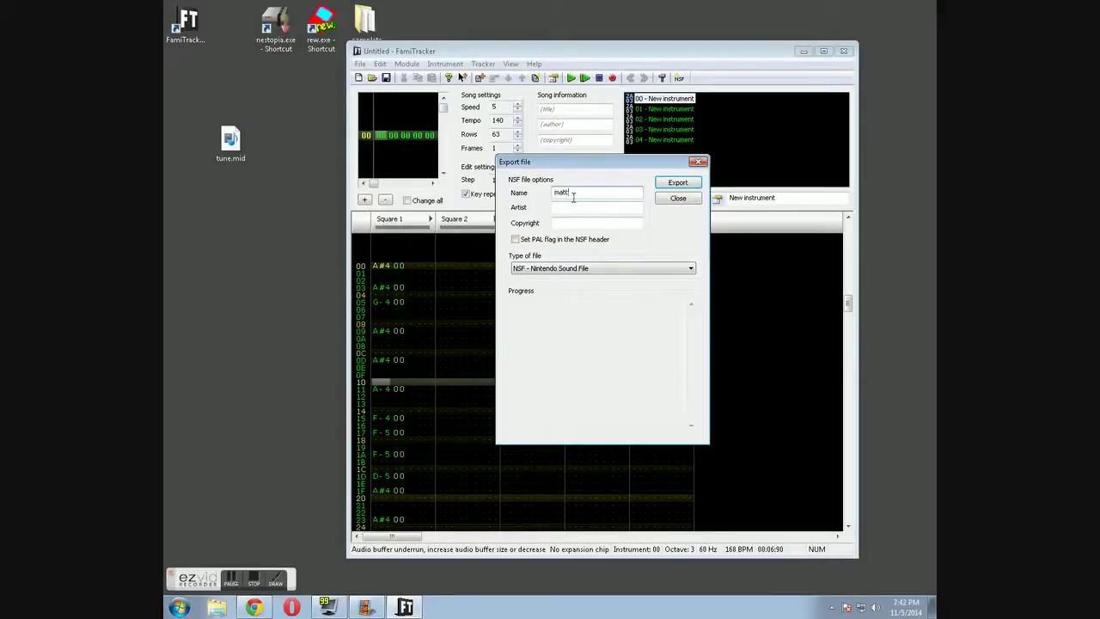
pyautogui.write('tune')
pyautogui.press('Tab')
pyautogui.write('drm00b')
pyautogui.press('Tab')
pyautogui.click(563, 270)
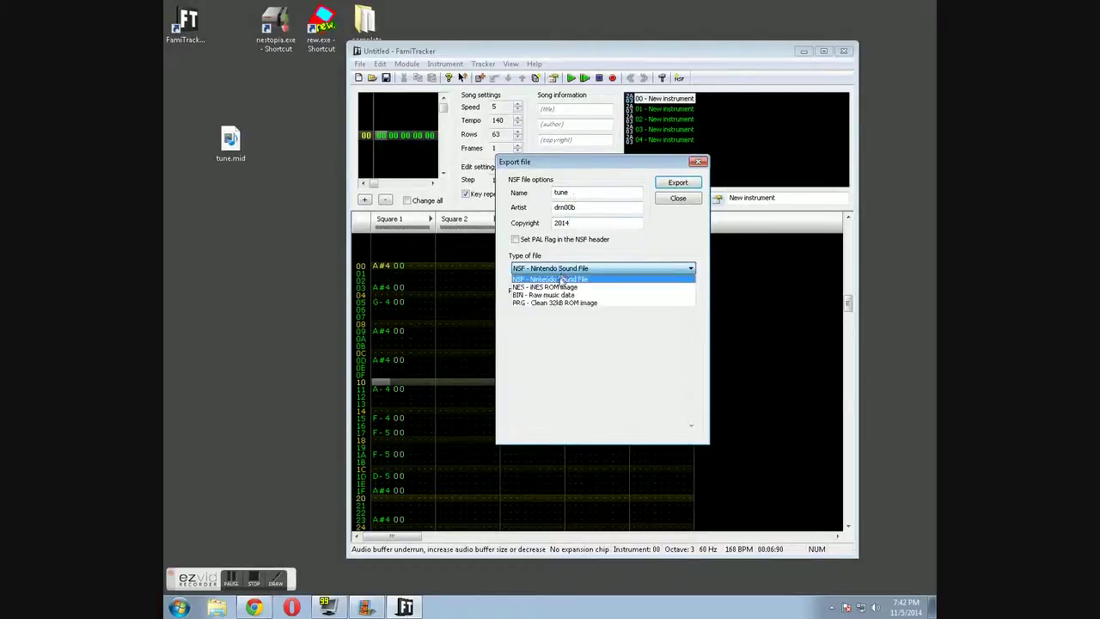
pyautogui.click(527, 287)
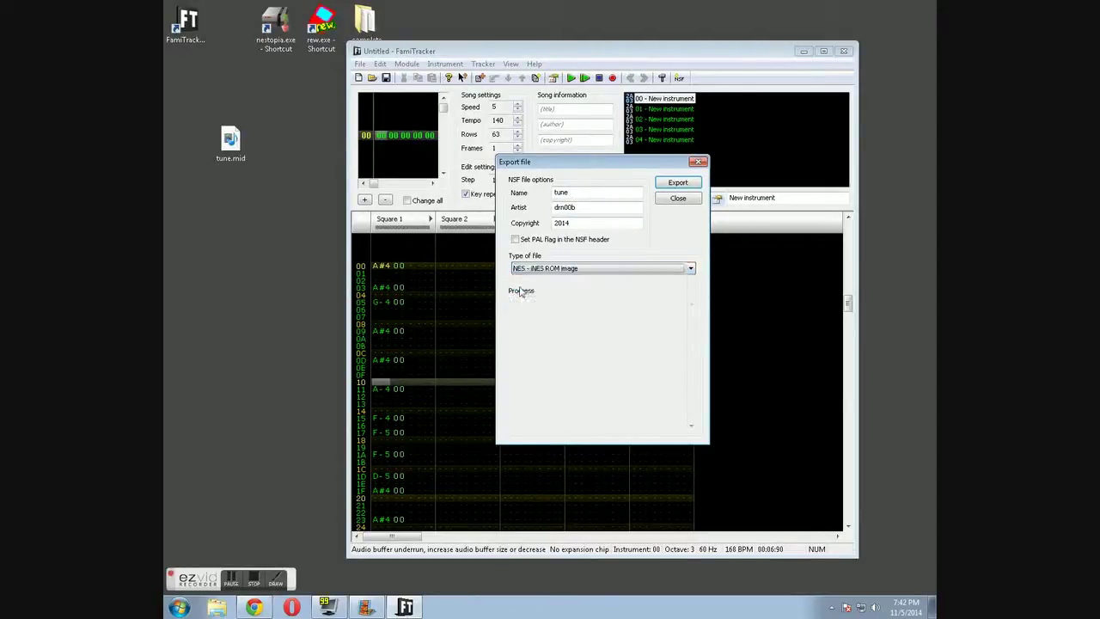
# - Save Untitled.nes as a ROM, then switch to NSF - Nintendo Sound File and save Untitled.nsf
pyautogui.click(678, 182)
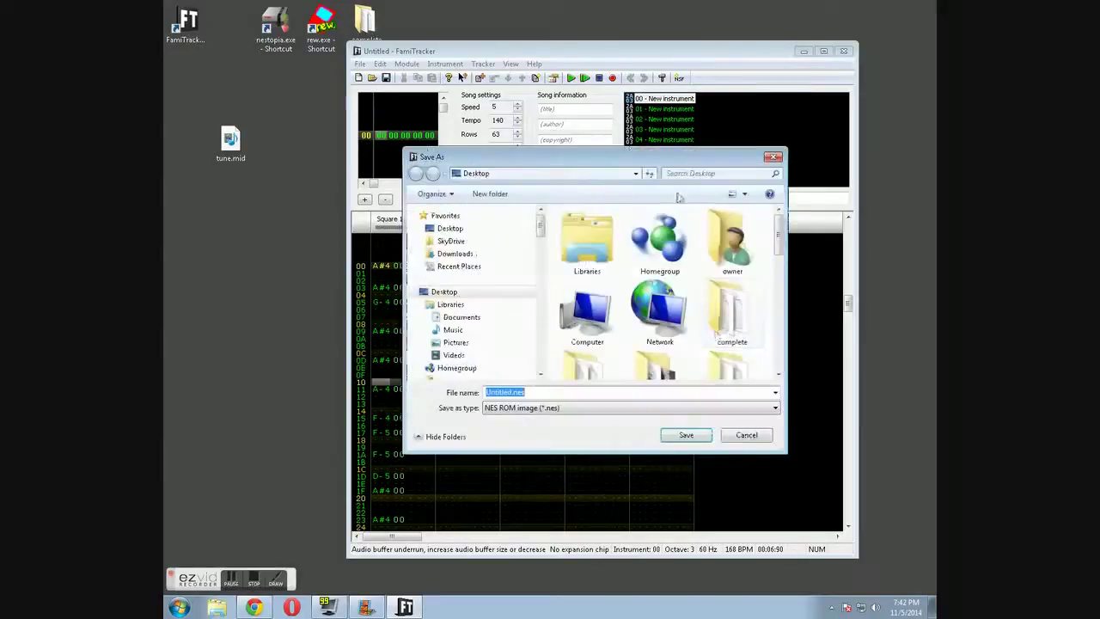
pyautogui.click(686, 435)
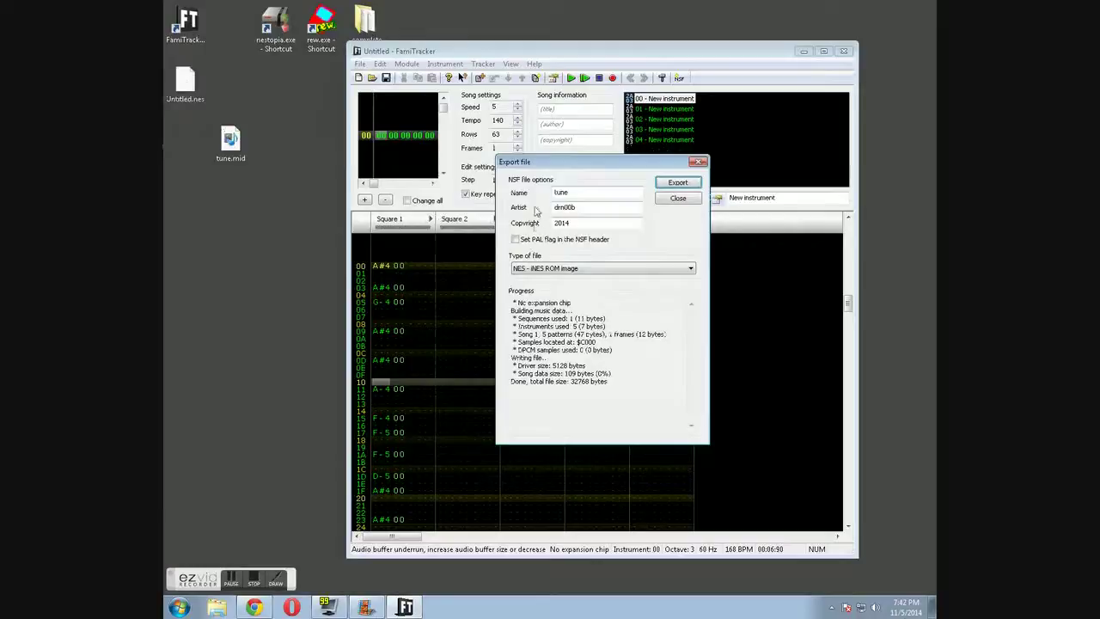
pyautogui.click(624, 268)
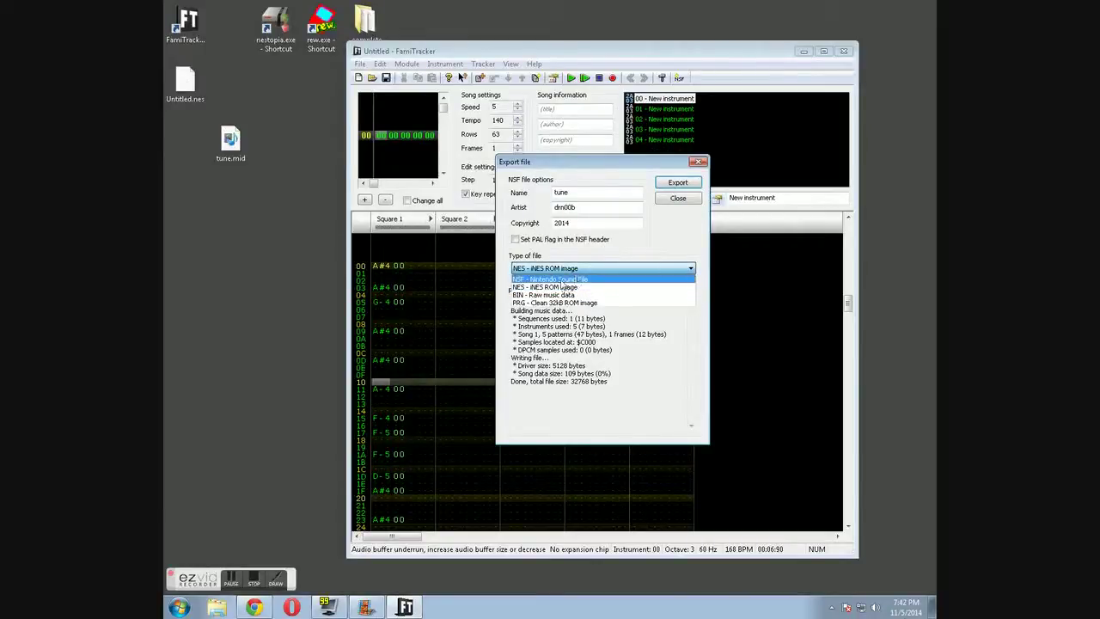
pyautogui.click(543, 280)
pyautogui.click(678, 182)
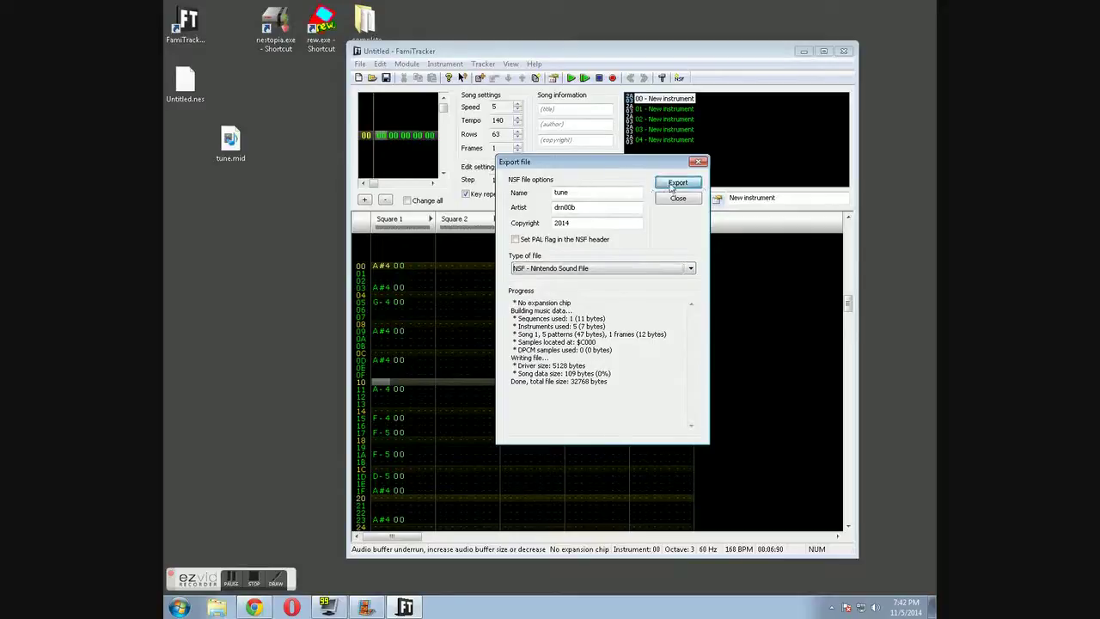
pyautogui.click(679, 435)
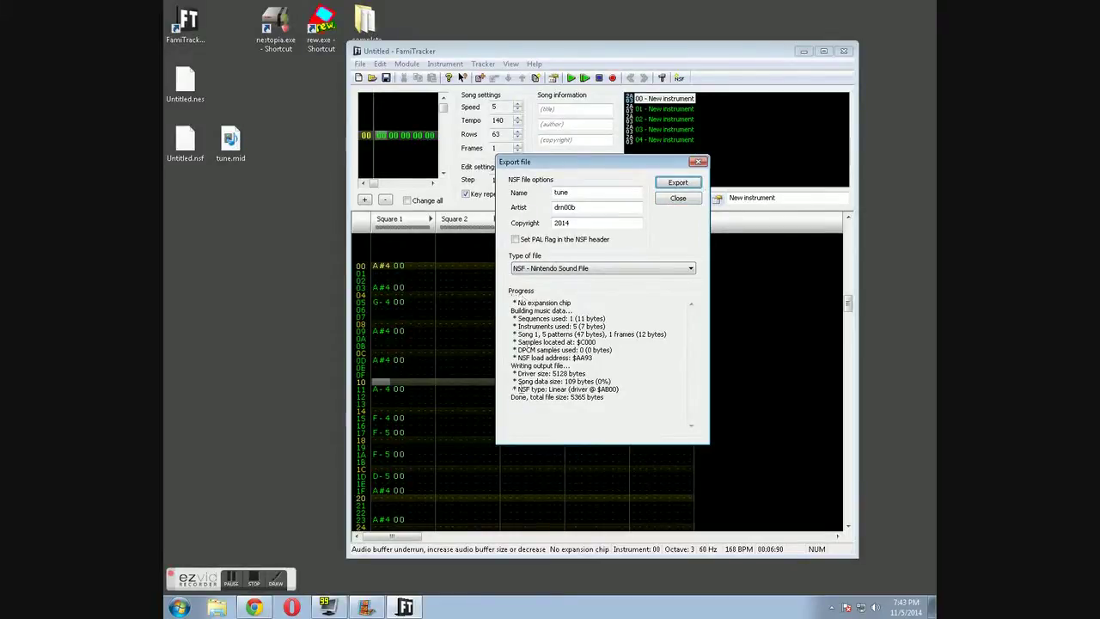
pyautogui.moveTo(626, 404)
pyautogui.mouseDown()
pyautogui.moveTo(492, 292)
pyautogui.moveTo(515, 340)
pyautogui.moveTo(627, 408)
pyautogui.mouseUp()
# - Close the export window, then briefly open and close instrument 00's editor
pyautogui.click(677, 200)
pyautogui.click(361, 64)
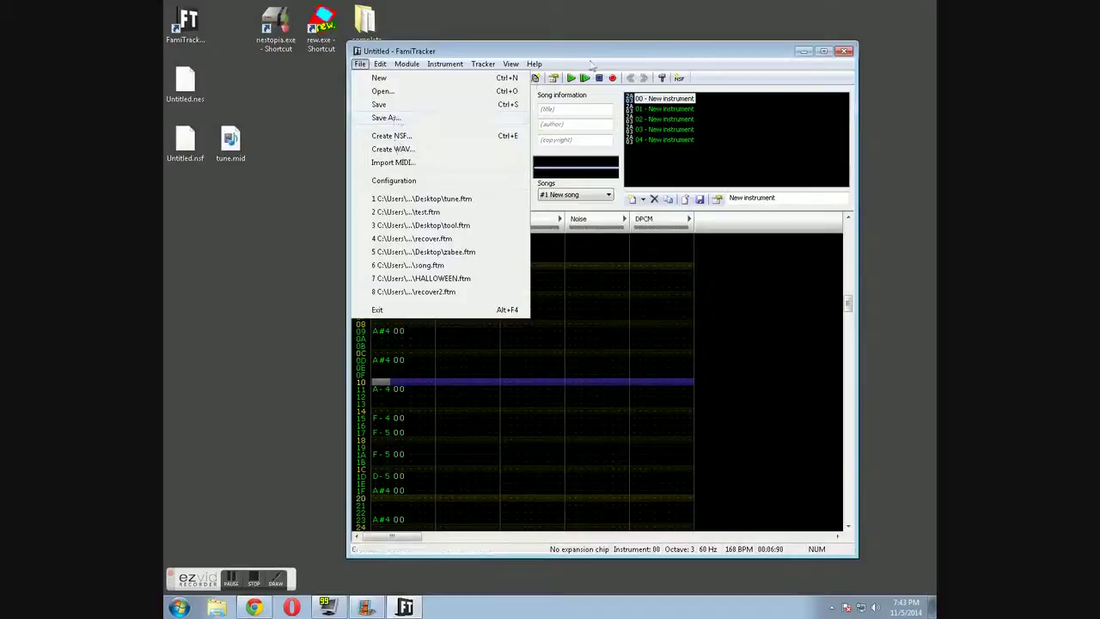
pyautogui.press('Escape')
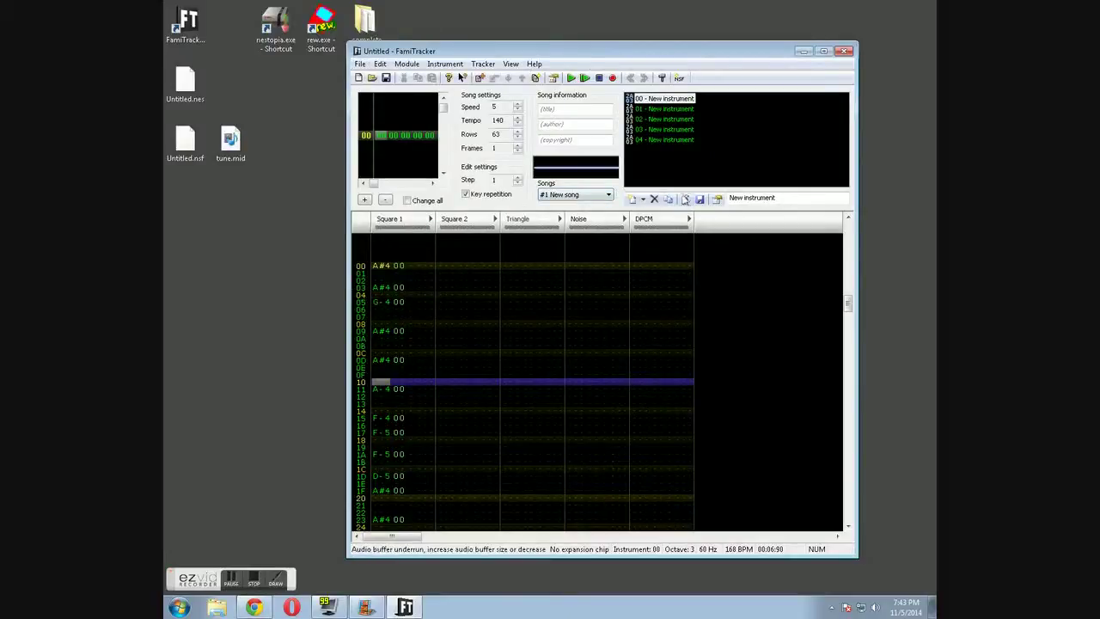
pyautogui.doubleClick(671, 101)
pyautogui.click(715, 178)
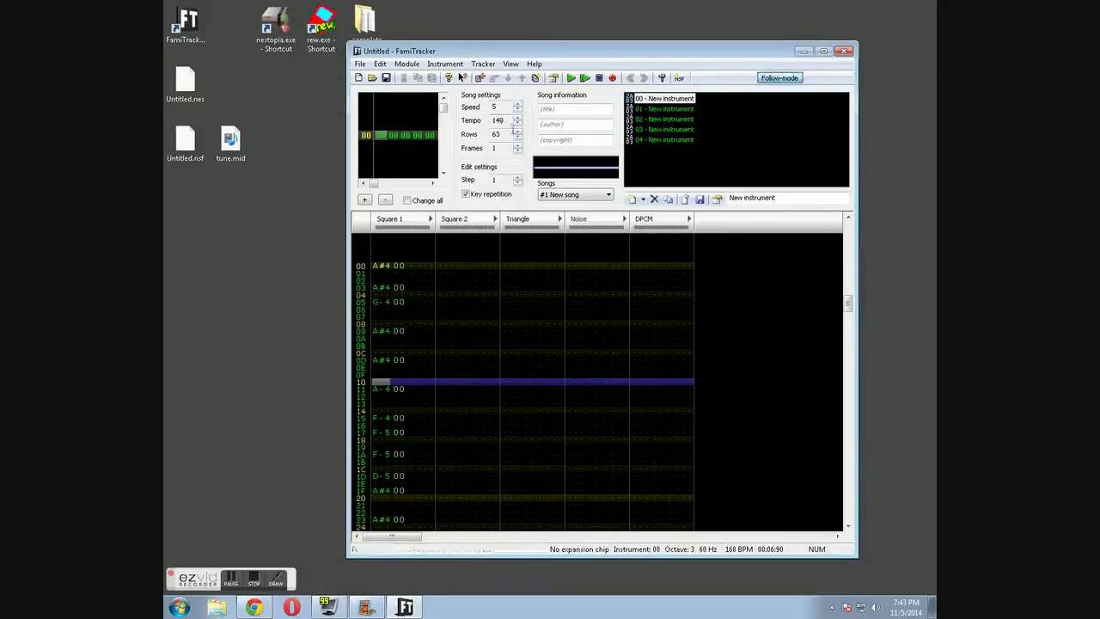
# - Quit FamiTracker discarding module changes, then place Untitled.nes and Untitled.nsf side by side
pyautogui.click(848, 51)
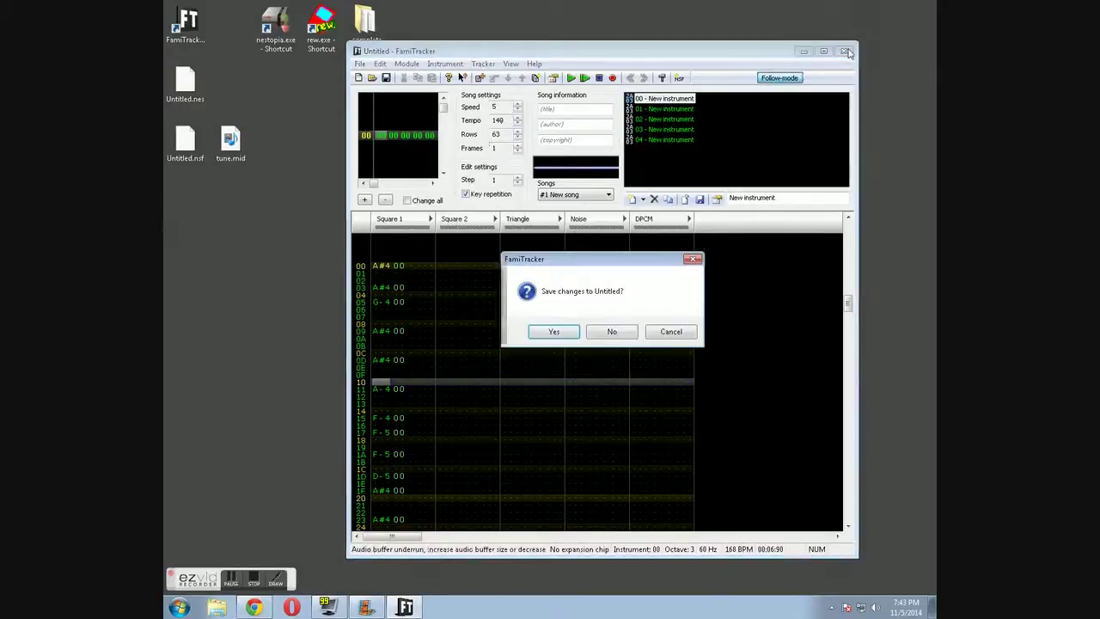
pyautogui.click(613, 335)
pyautogui.moveTo(182, 86); pyautogui.dragTo(415, 142)
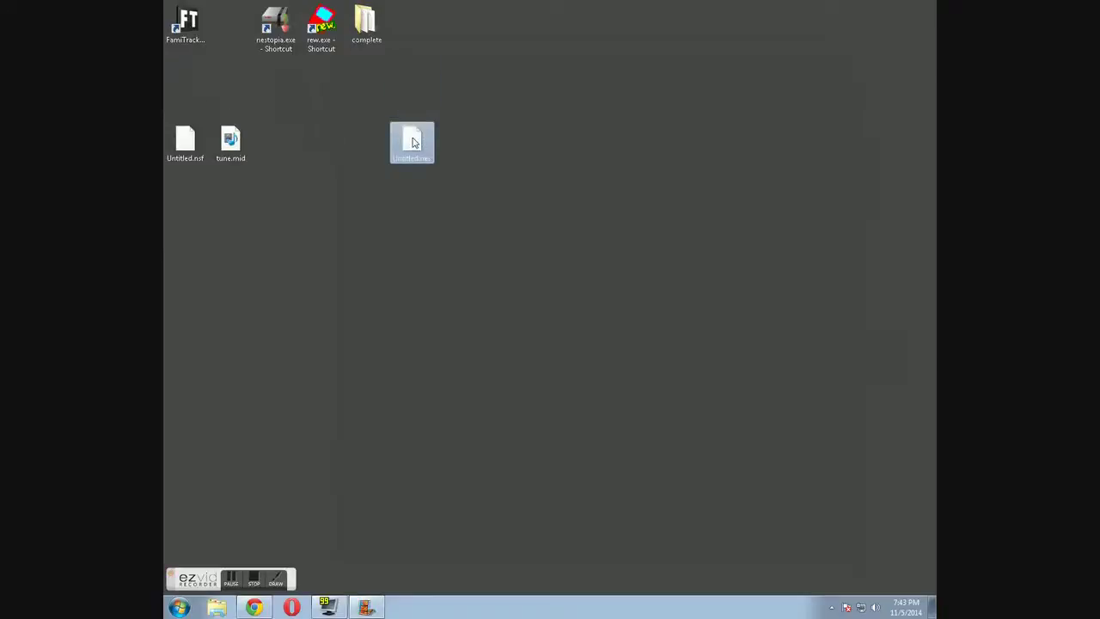
pyautogui.moveTo(181, 148); pyautogui.dragTo(359, 152)
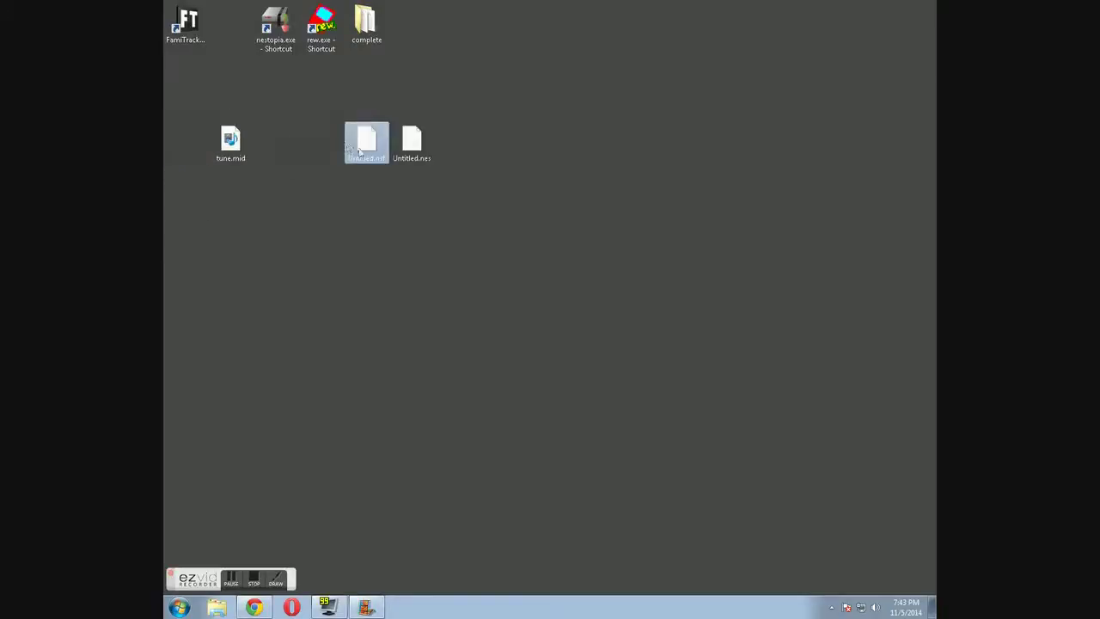